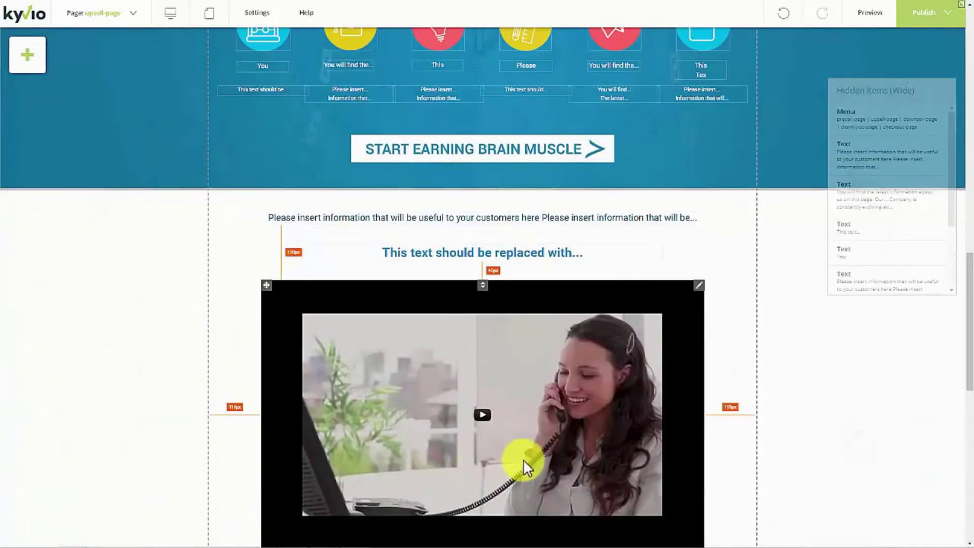
Browse the upsell page and examine the shape and blog items available for adding to it.
{"action": "scroll", "coordinate": [512, 423], "scroll_direction": "down", "scroll_amount": 18}
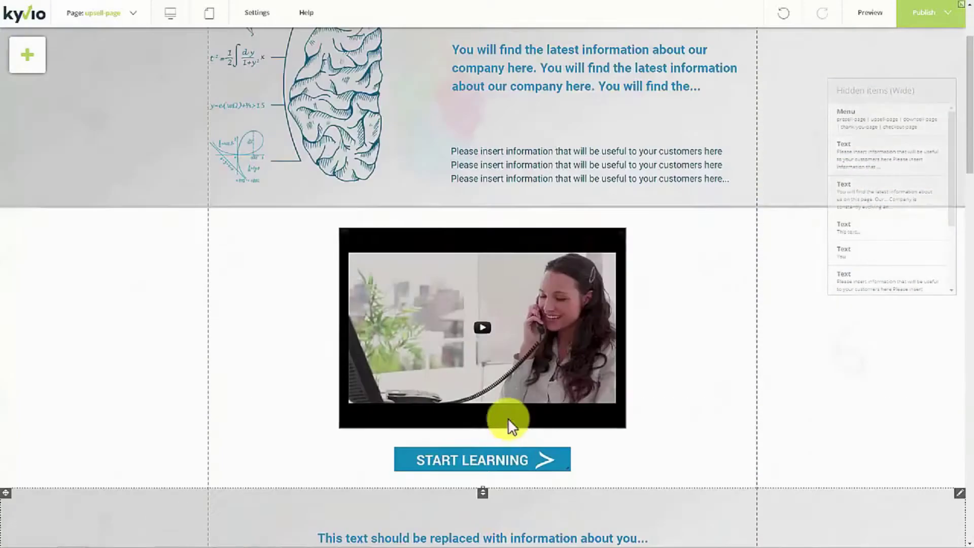
{"action": "scroll", "coordinate": [487, 411], "scroll_direction": "up", "scroll_amount": 2}
{"action": "left_click", "coordinate": [35, 64]}
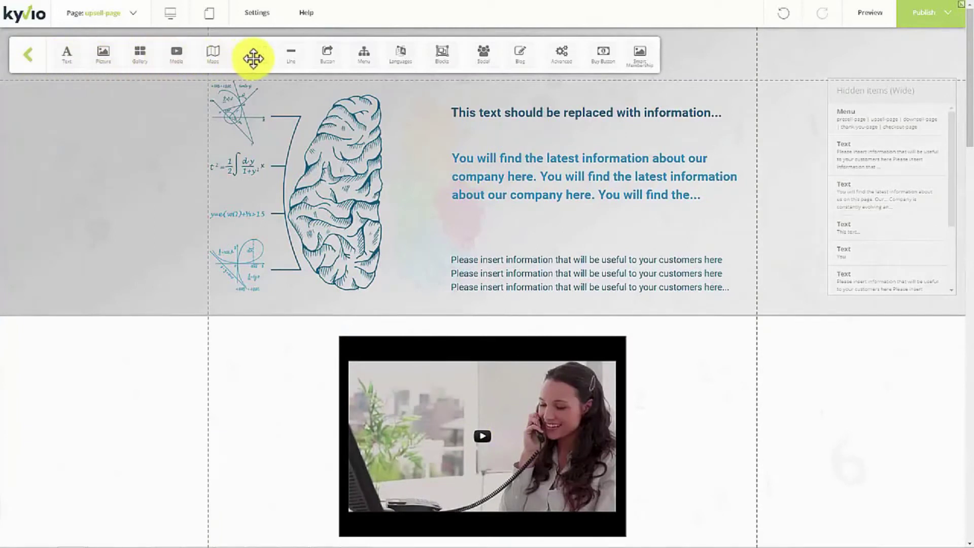
{"action": "left_click_drag", "start_coordinate": [253, 59], "coordinate": [264, 77]}
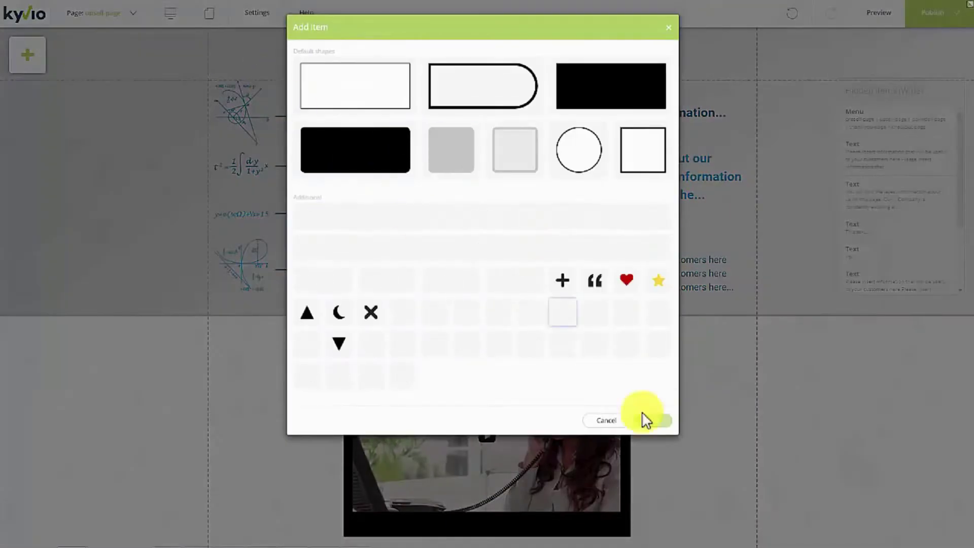
{"action": "left_click", "coordinate": [616, 425]}
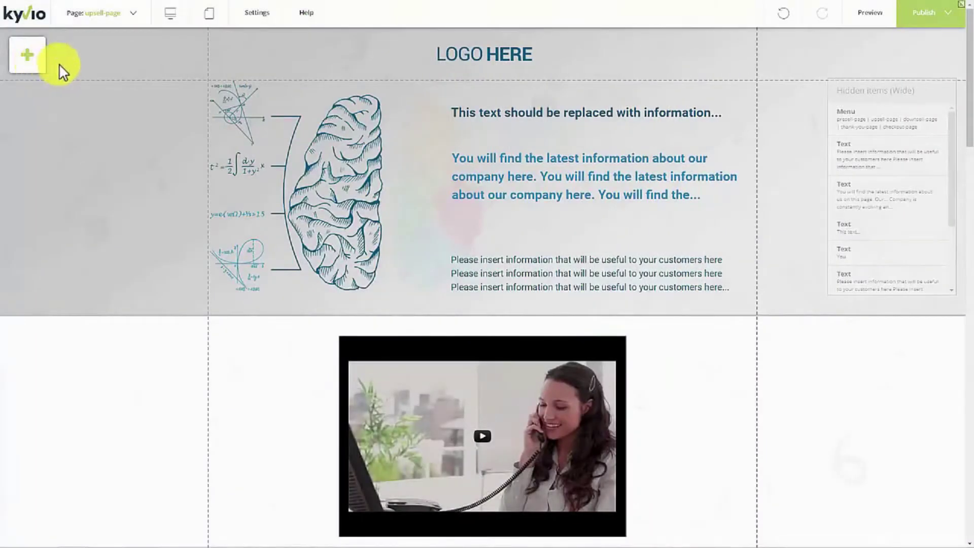
{"action": "left_click", "coordinate": [38, 63]}
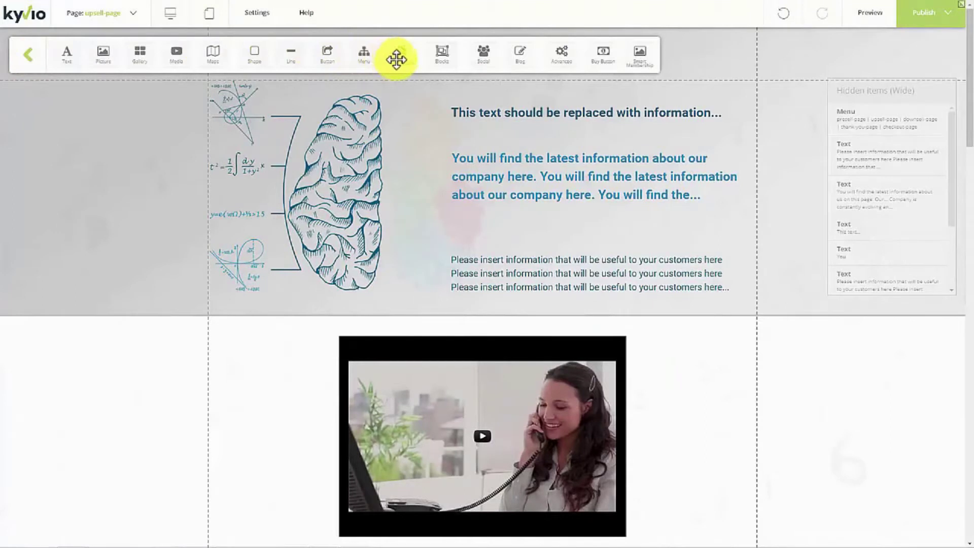
{"action": "left_click", "coordinate": [527, 56]}
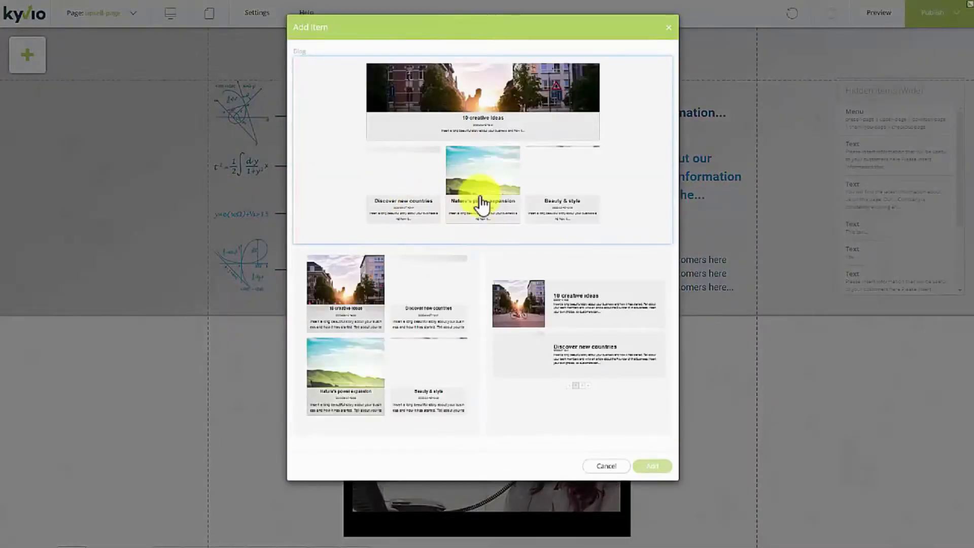
{"action": "left_click", "coordinate": [669, 27]}
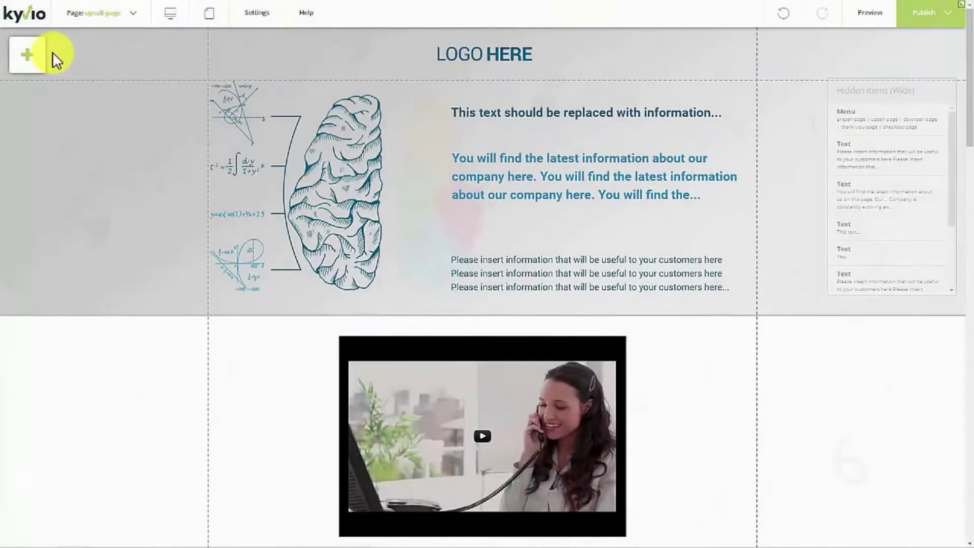
Try to add a dropdown language switcher to the page.
{"action": "left_click", "coordinate": [47, 56]}
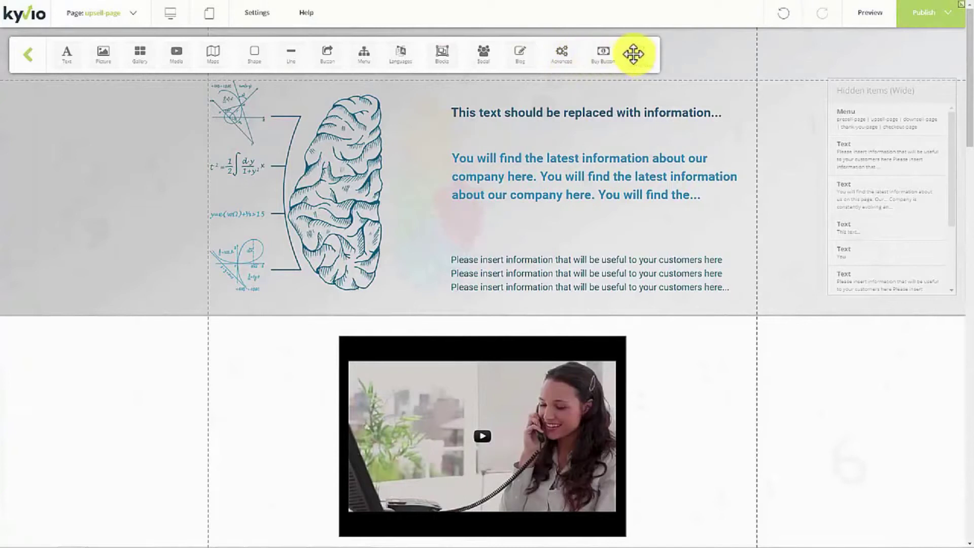
{"action": "left_click", "coordinate": [399, 59]}
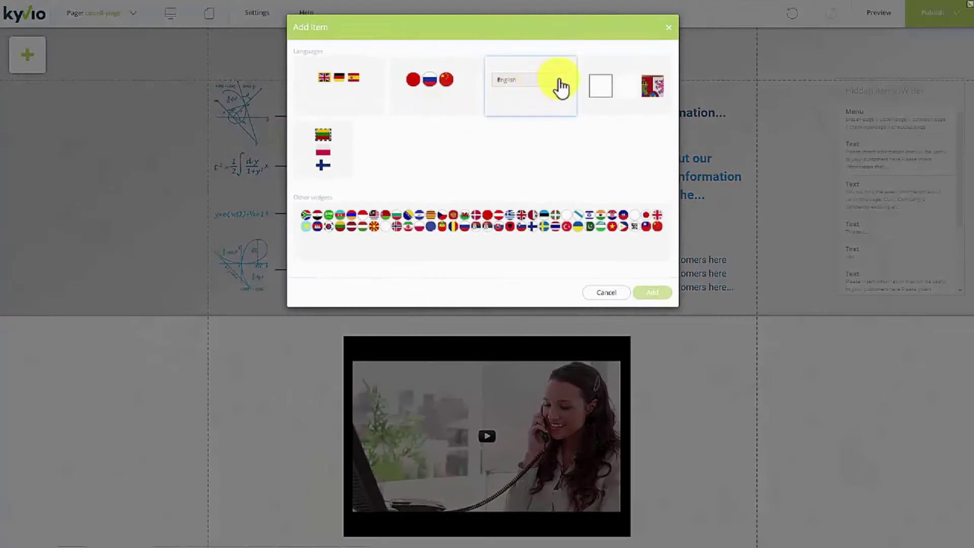
{"action": "double_click", "coordinate": [552, 114]}
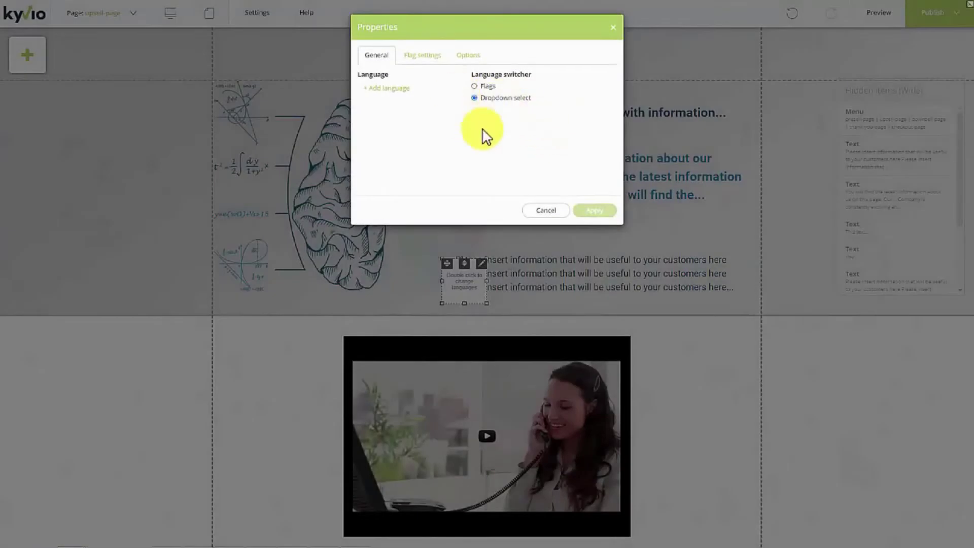
{"action": "left_click", "coordinate": [546, 210]}
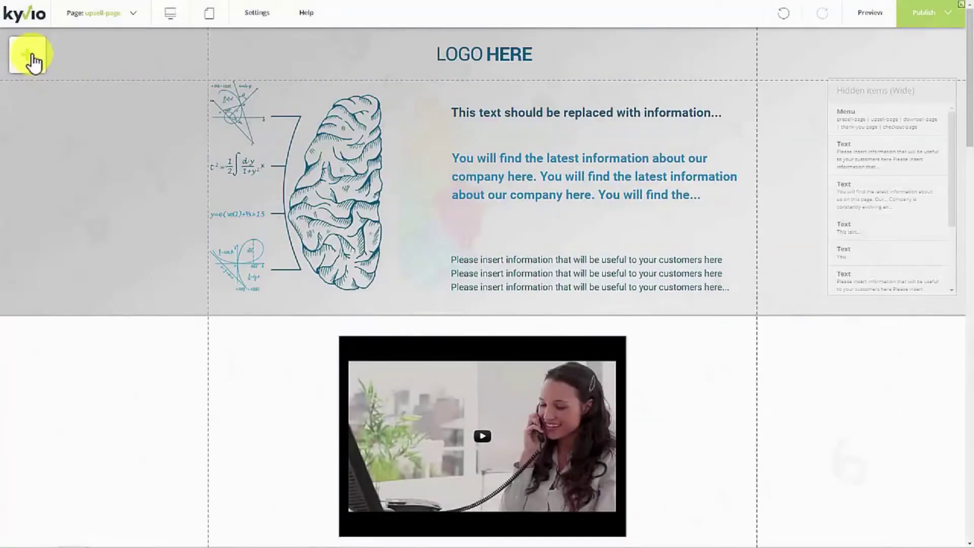
Add a buy button and place it in the header section between the blue text and the small paragraph.
{"action": "left_click", "coordinate": [30, 57]}
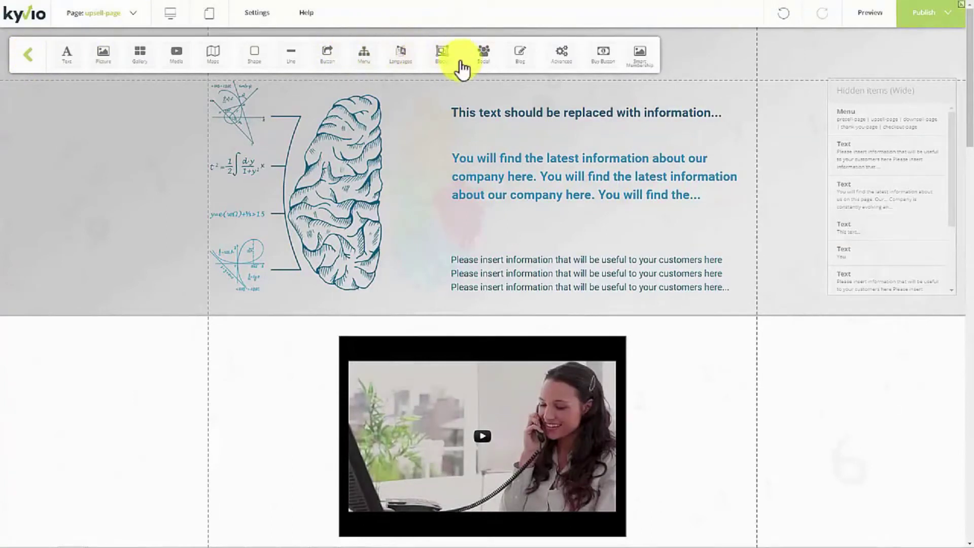
{"action": "left_click", "coordinate": [603, 56]}
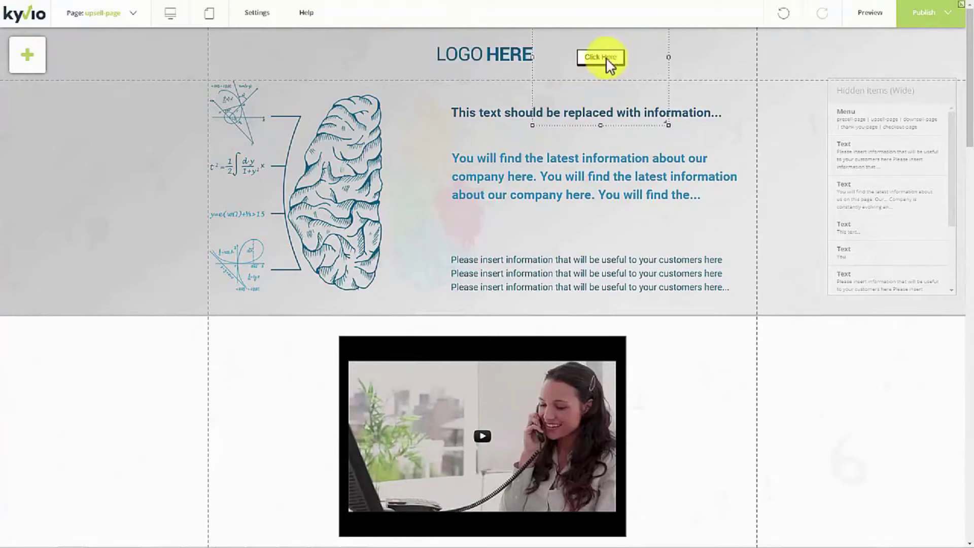
{"action": "left_click_drag", "start_coordinate": [618, 65], "coordinate": [587, 222]}
Link the buy button to the product Meetvio Sales with the price variant test.
{"action": "right_click", "coordinate": [654, 172]}
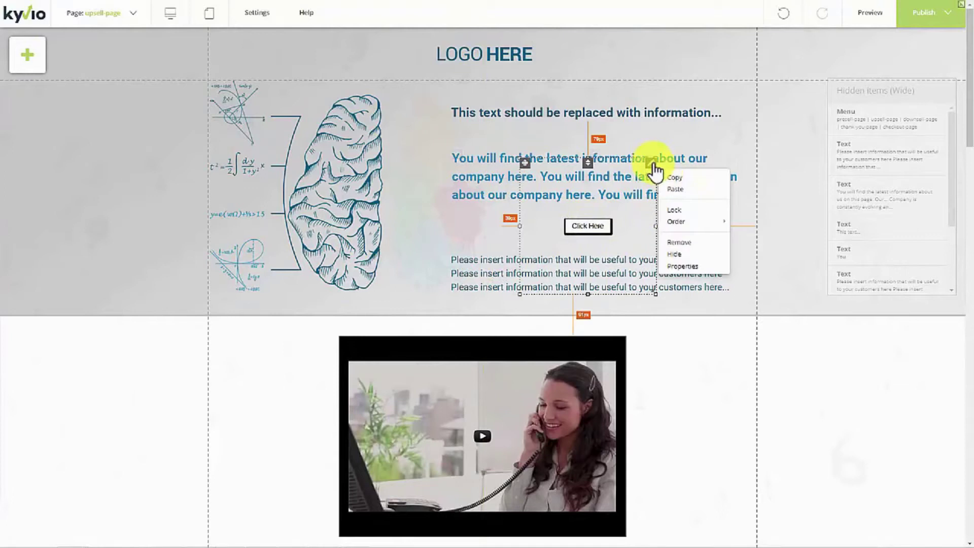
{"action": "left_click", "coordinate": [690, 265]}
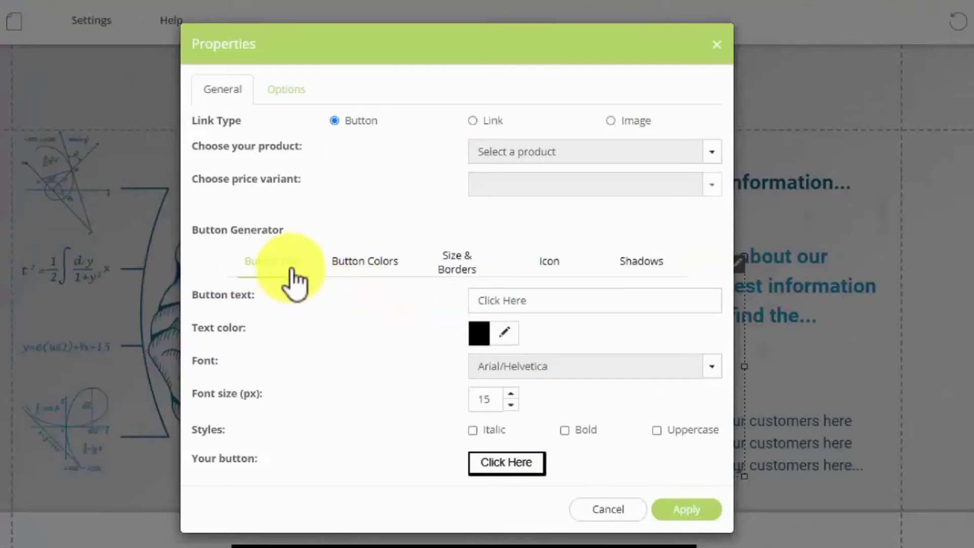
{"action": "left_click", "coordinate": [471, 260]}
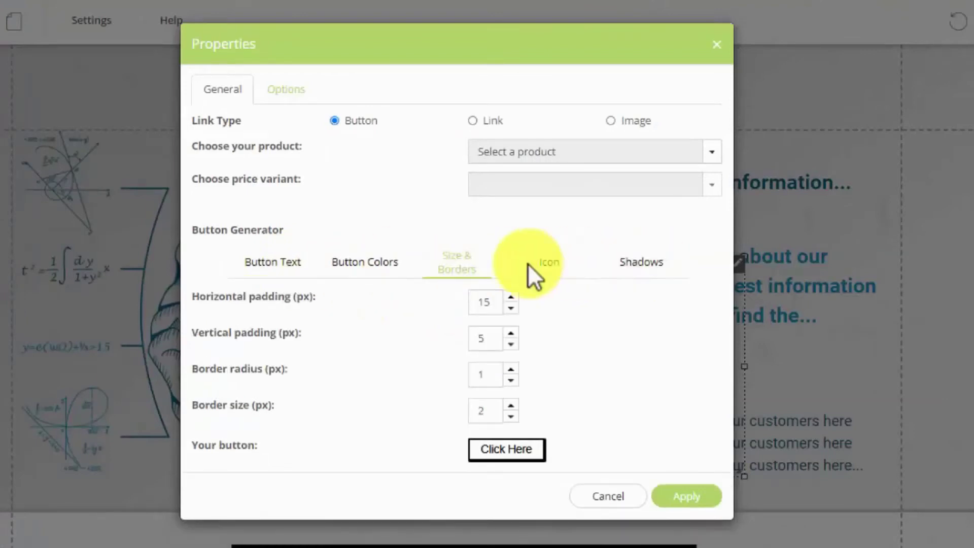
{"action": "left_click", "coordinate": [490, 152]}
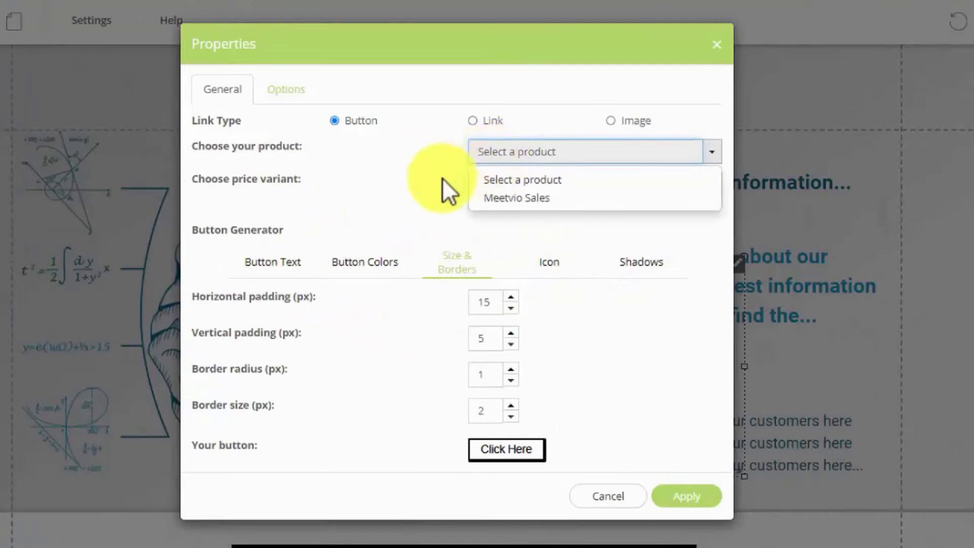
{"action": "left_click", "coordinate": [496, 201]}
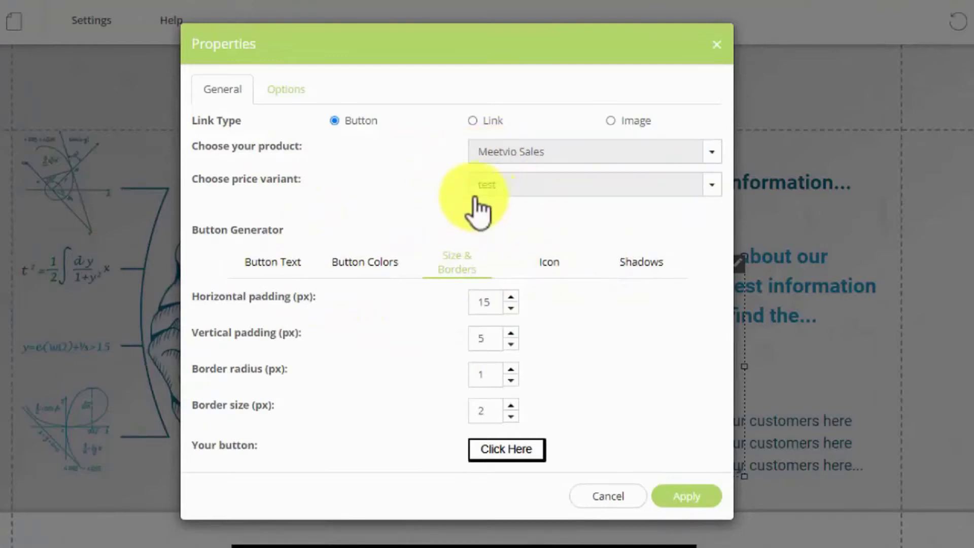
{"action": "left_click", "coordinate": [503, 189]}
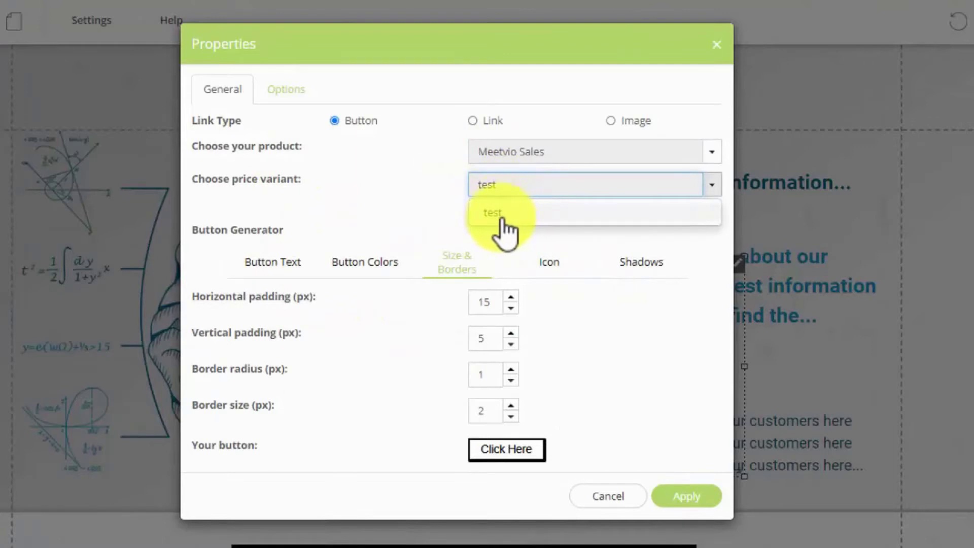
{"action": "left_click", "coordinate": [500, 218]}
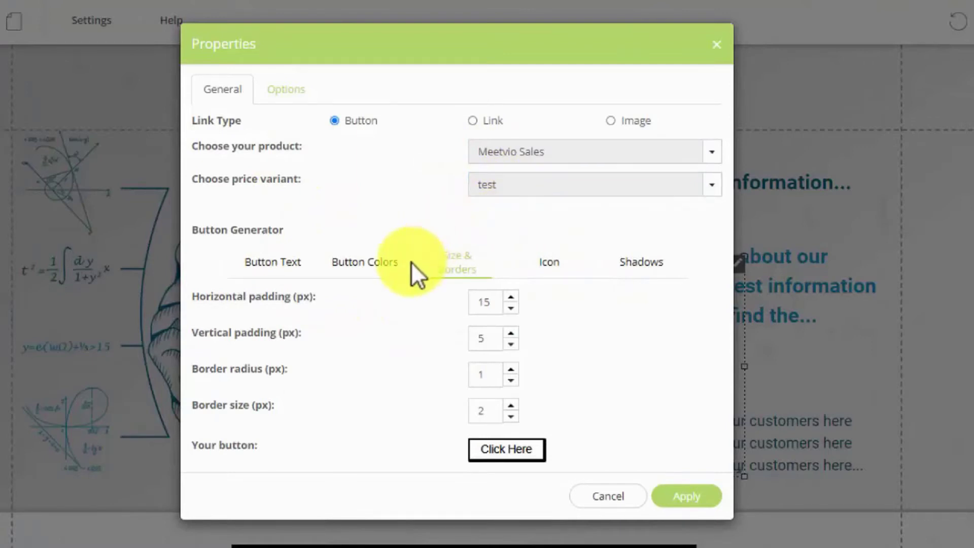
{"action": "left_click", "coordinate": [278, 91]}
{"action": "left_click", "coordinate": [219, 94]}
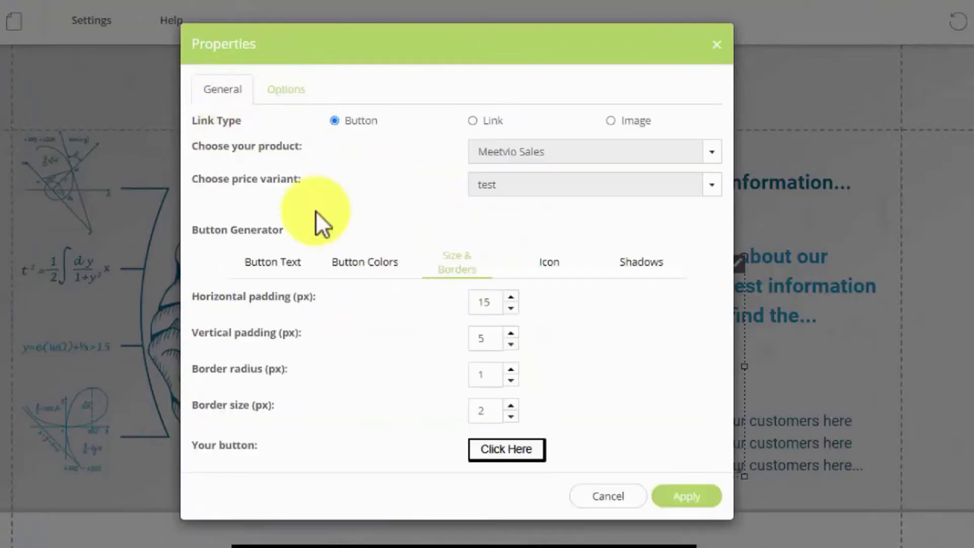
Set both the top and bottom background colors of the buy button to red.
{"action": "left_click", "coordinate": [357, 267]}
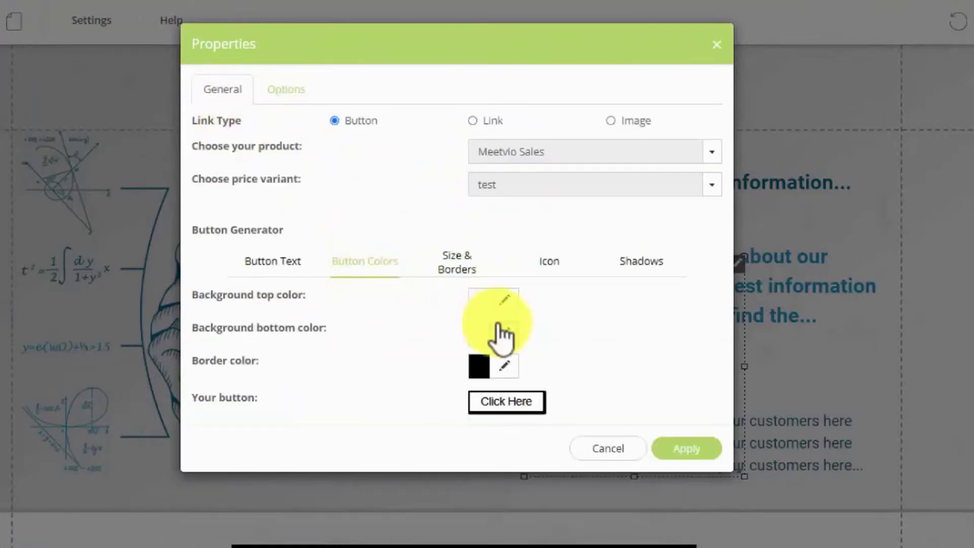
{"action": "left_click", "coordinate": [504, 300]}
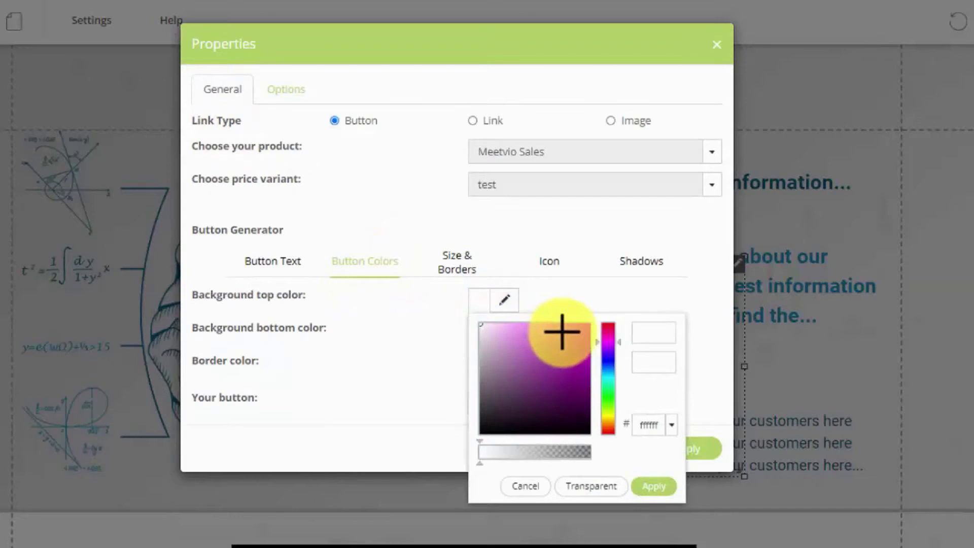
{"action": "left_click_drag", "start_coordinate": [598, 324], "coordinate": [609, 322]}
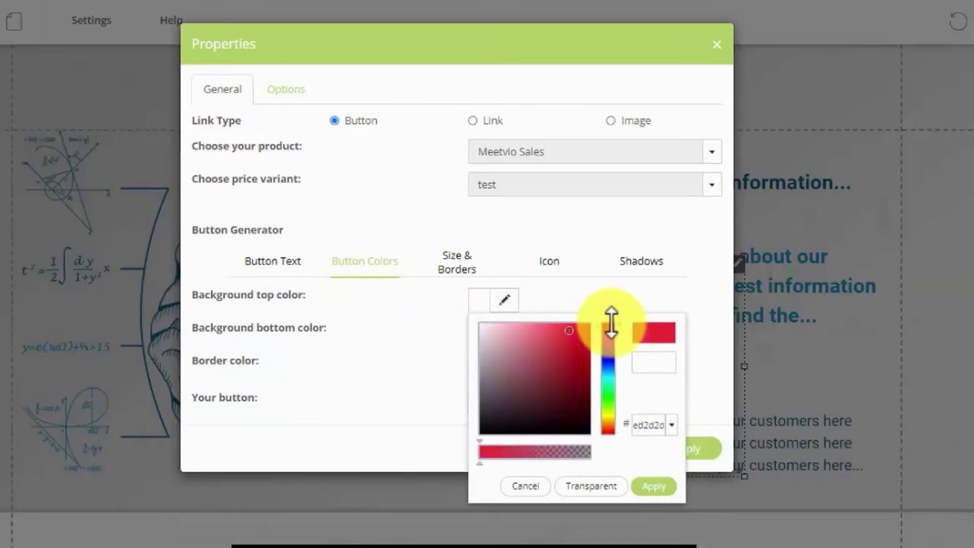
{"action": "left_click", "coordinate": [654, 485]}
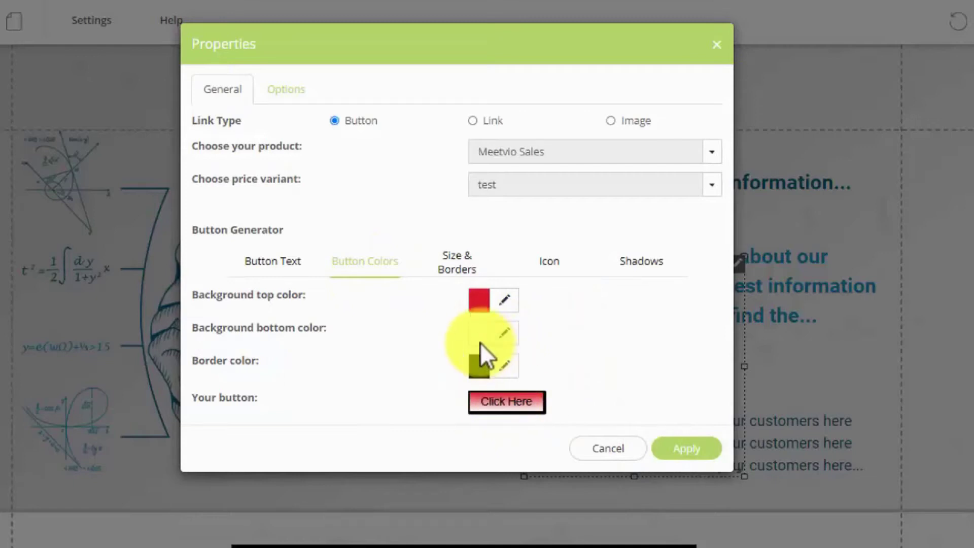
{"action": "left_click", "coordinate": [505, 336]}
{"action": "left_click_drag", "start_coordinate": [512, 361], "coordinate": [587, 354]}
{"action": "left_click", "coordinate": [609, 358]}
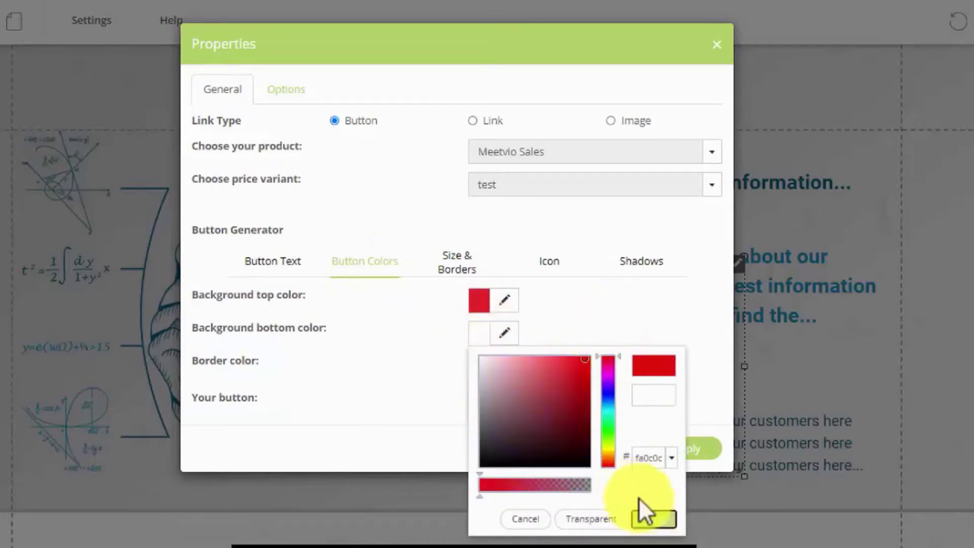
{"action": "left_click", "coordinate": [651, 518]}
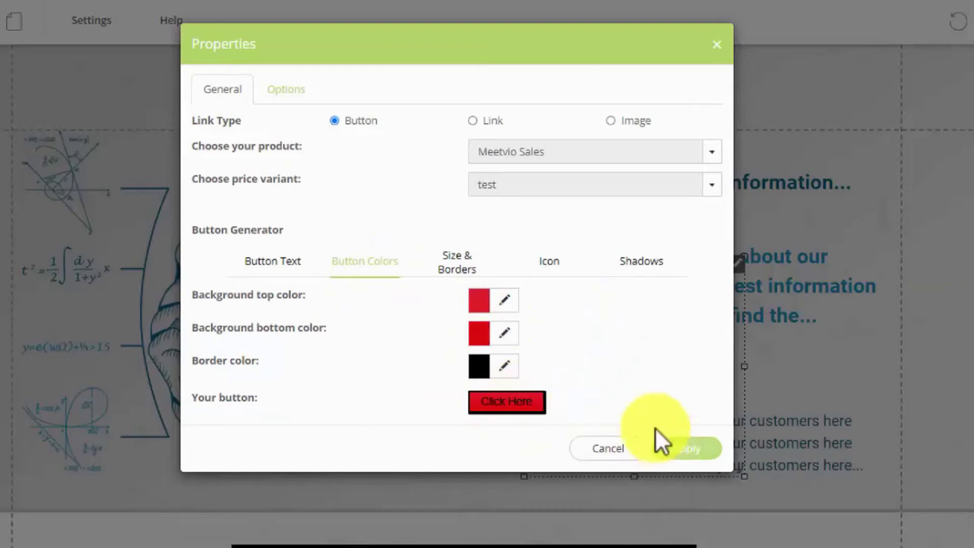
Change the buy button's text to "GO BUY NOW" and apply its properties.
{"action": "left_click", "coordinate": [297, 266]}
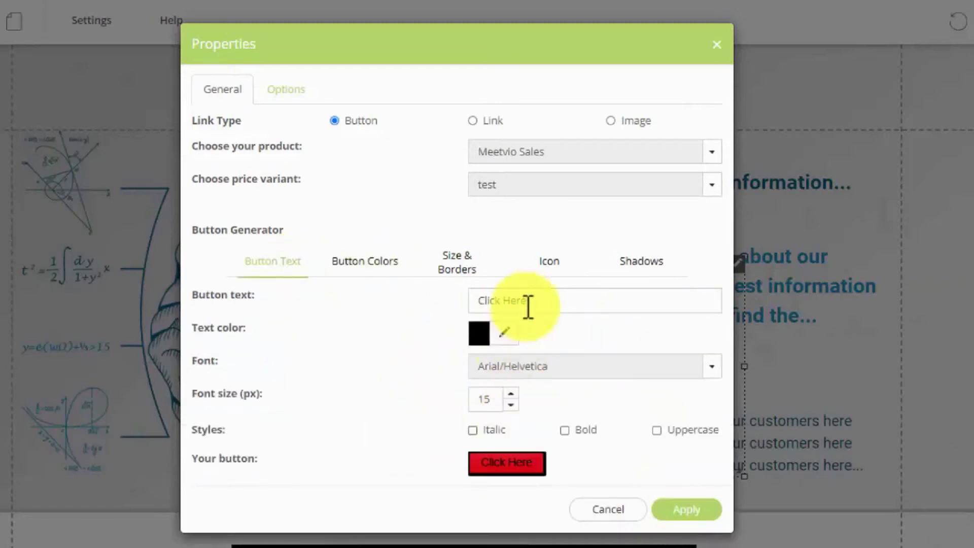
{"action": "left_click", "coordinate": [525, 306]}
{"action": "key", "text": "ctrl+a"}
{"action": "type", "text": "GO B"}
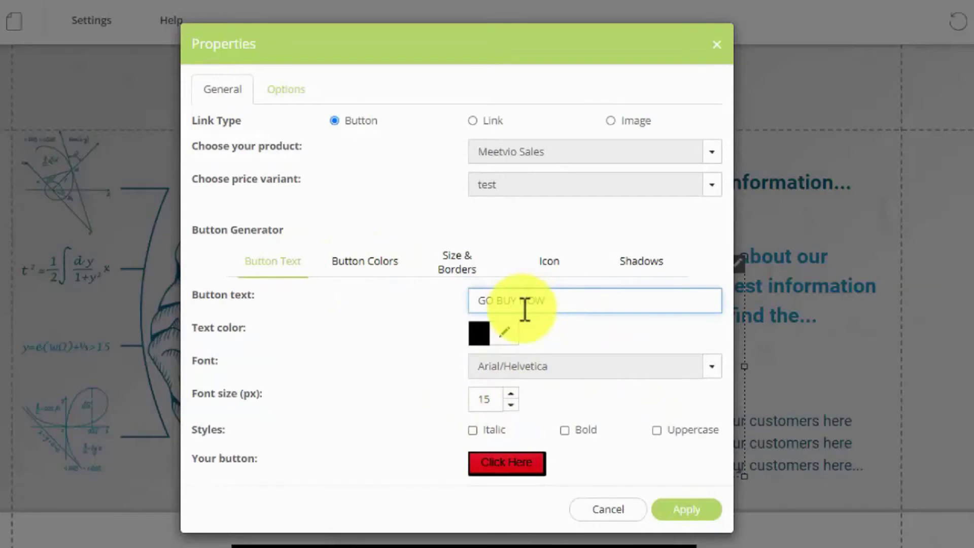
{"action": "type", "text": "UY NOW"}
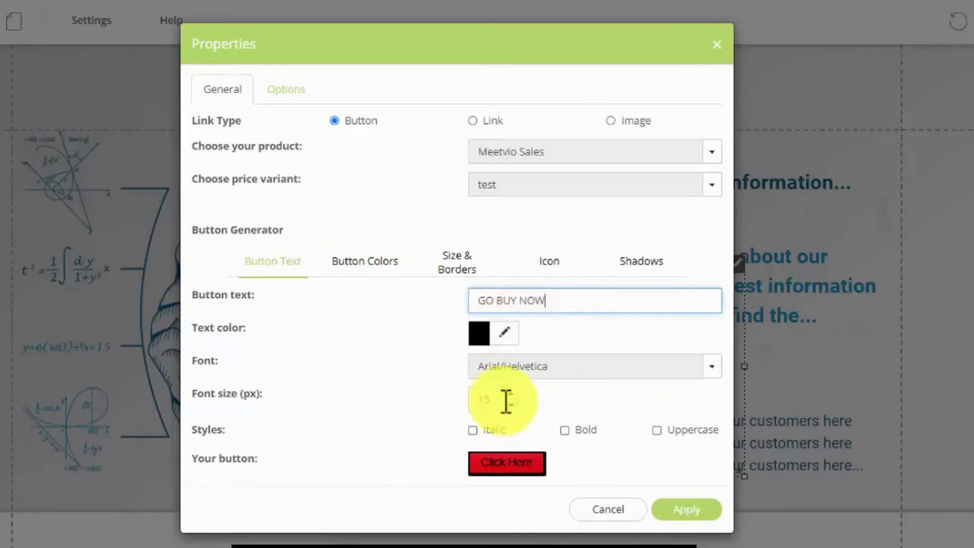
{"action": "left_click", "coordinate": [685, 518]}
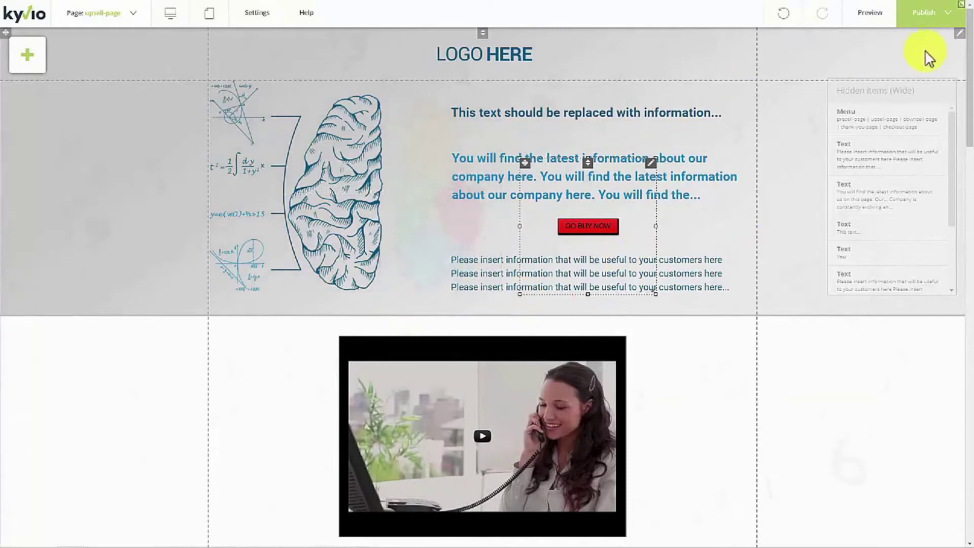
View the publishing options, preview the upsell page through to its lower sections, and return to the editor.
{"action": "left_click", "coordinate": [934, 20]}
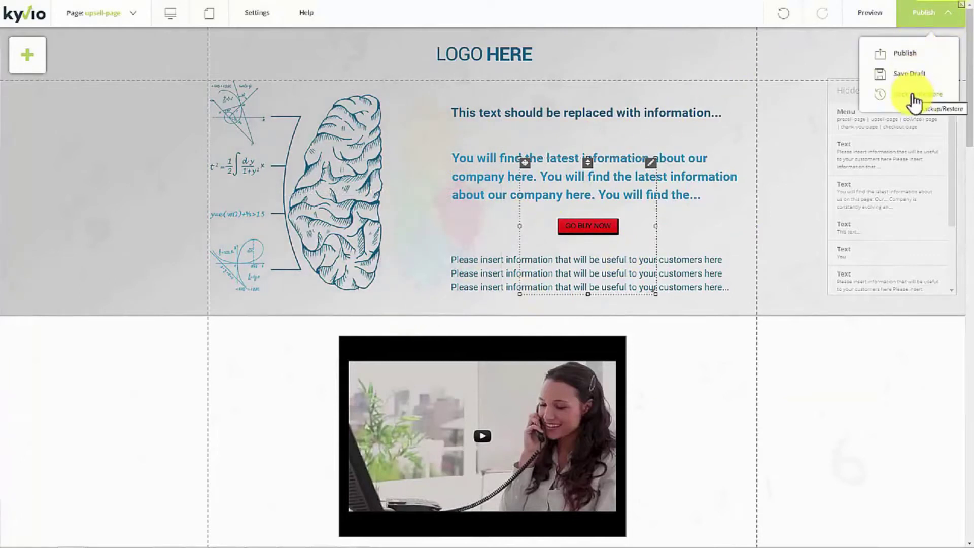
{"action": "left_click", "coordinate": [907, 55]}
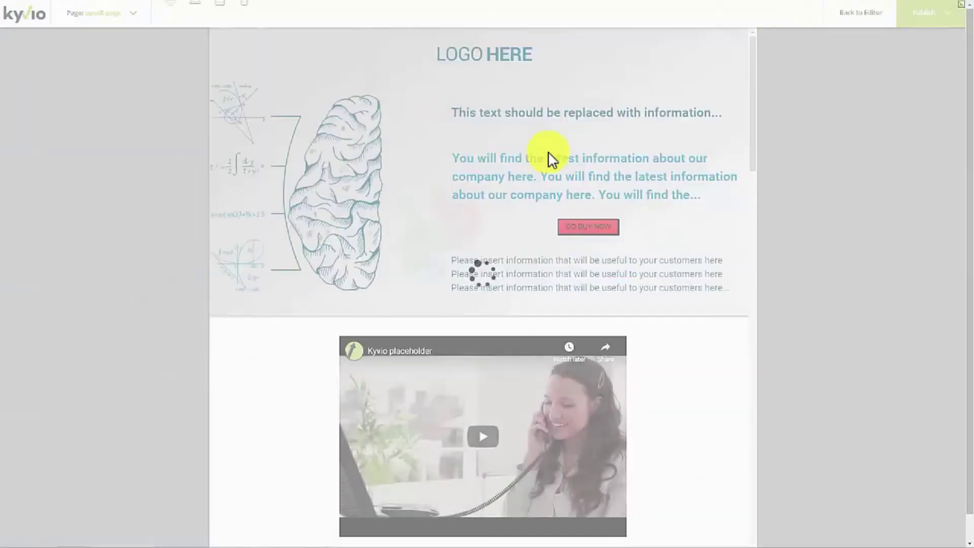
{"action": "scroll", "coordinate": [542, 167], "scroll_direction": "down", "scroll_amount": 20}
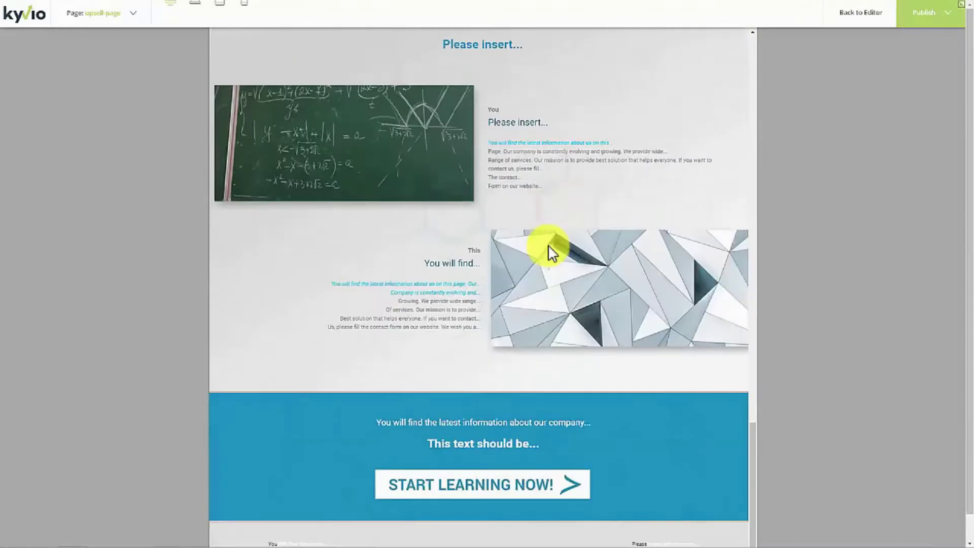
{"action": "scroll", "coordinate": [551, 252], "scroll_direction": "up", "scroll_amount": 20}
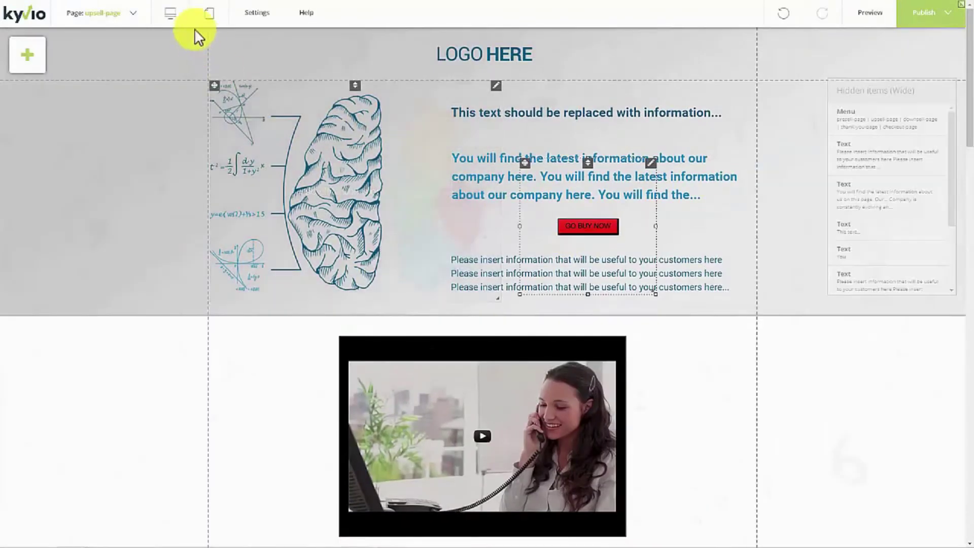
Check the page's device layout options, and view the live upsell page from the Math Teachers funnel through to its lower sections.
{"action": "left_click", "coordinate": [179, 20]}
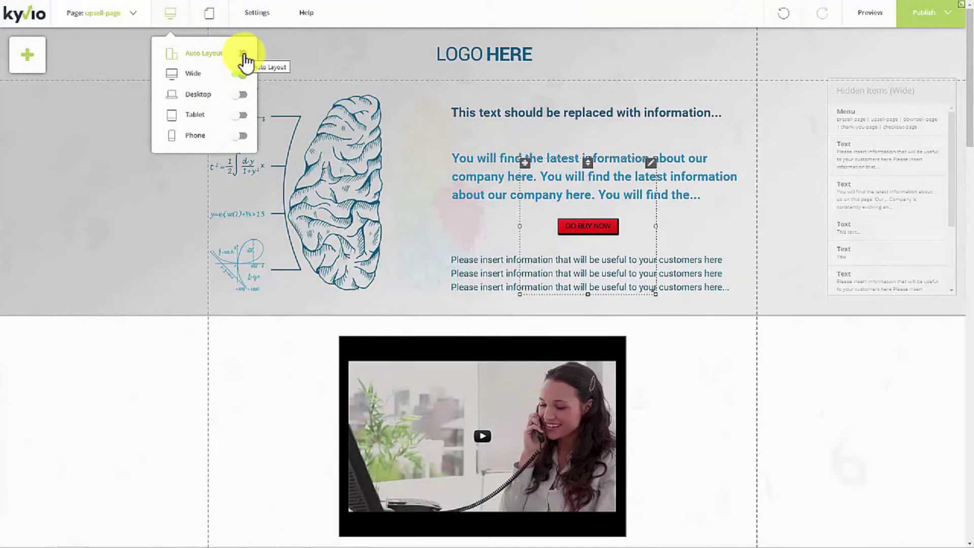
{"action": "left_click", "coordinate": [279, 89]}
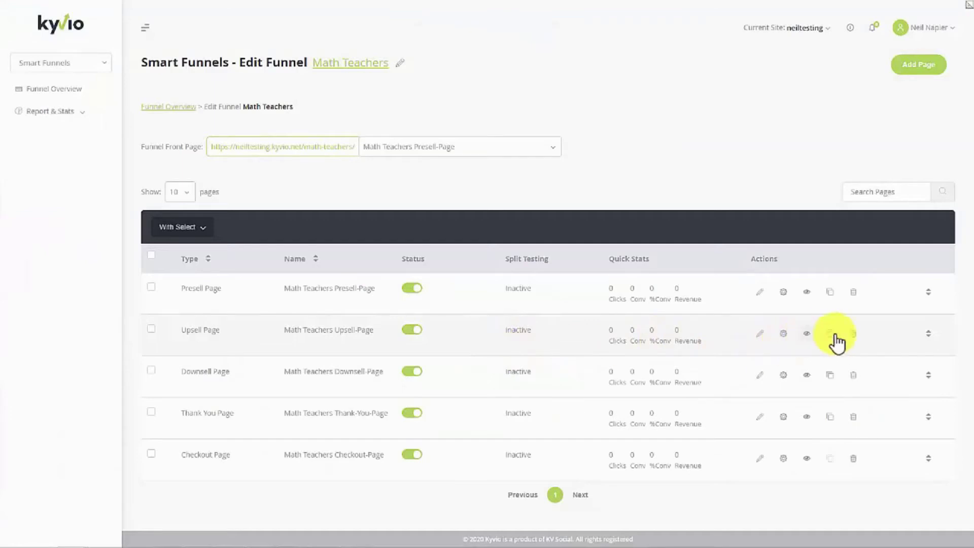
{"action": "left_click", "coordinate": [806, 334]}
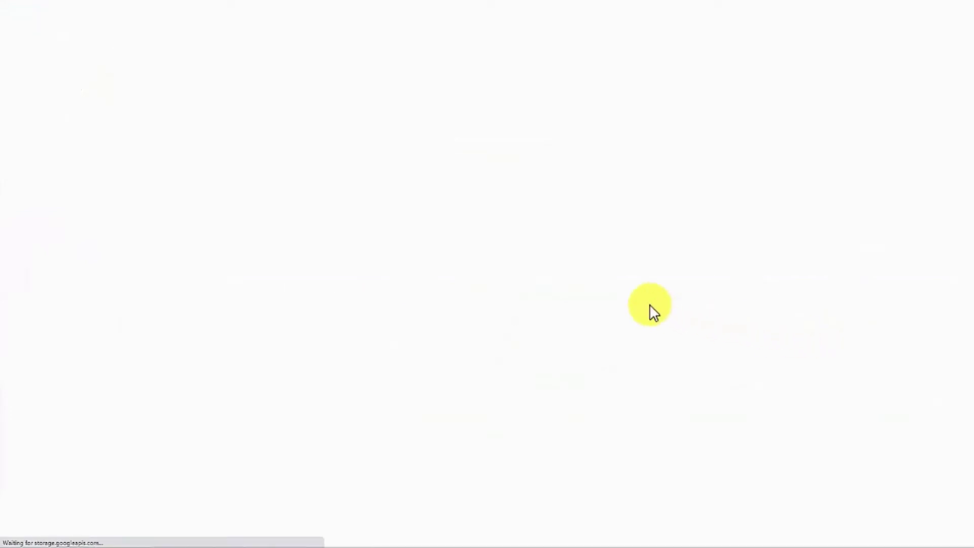
{"action": "scroll", "coordinate": [640, 296], "scroll_direction": "down", "scroll_amount": 20}
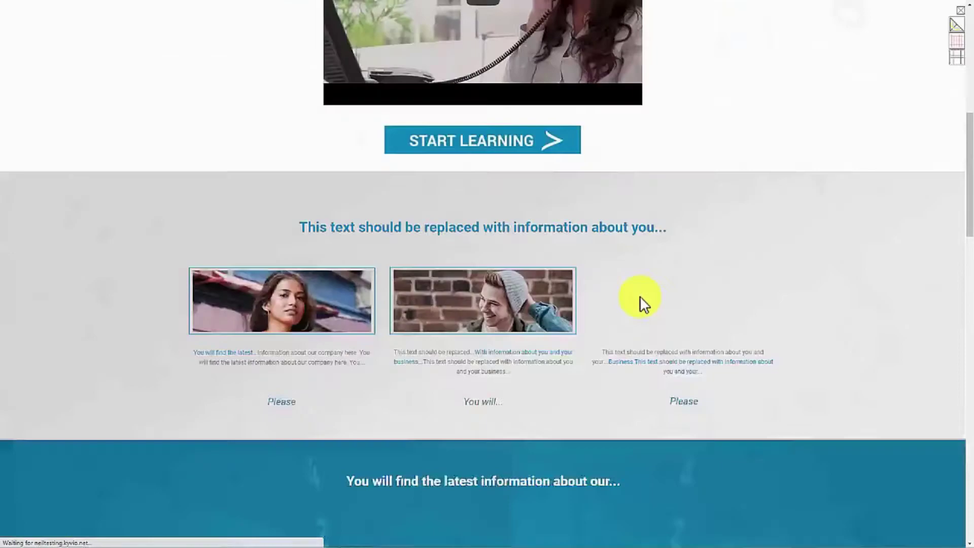
{"action": "scroll", "coordinate": [629, 336], "scroll_direction": "up", "scroll_amount": 20}
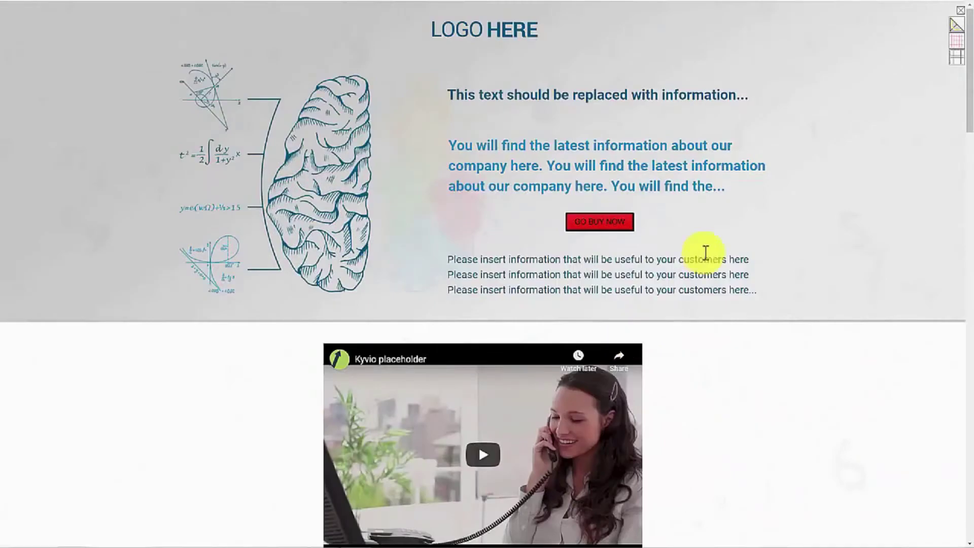
{"action": "scroll", "coordinate": [702, 259], "scroll_direction": "down", "scroll_amount": 9}
{"action": "scroll", "coordinate": [699, 274], "scroll_direction": "down", "scroll_amount": 15}
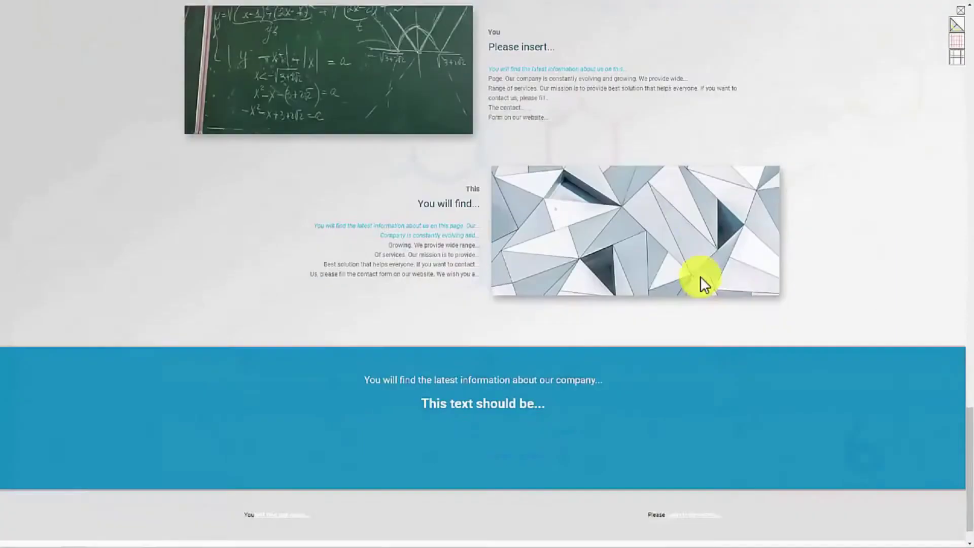
{"action": "scroll", "coordinate": [695, 334], "scroll_direction": "up", "scroll_amount": 1}
{"action": "scroll", "coordinate": [684, 208], "scroll_direction": "up", "scroll_amount": 20}
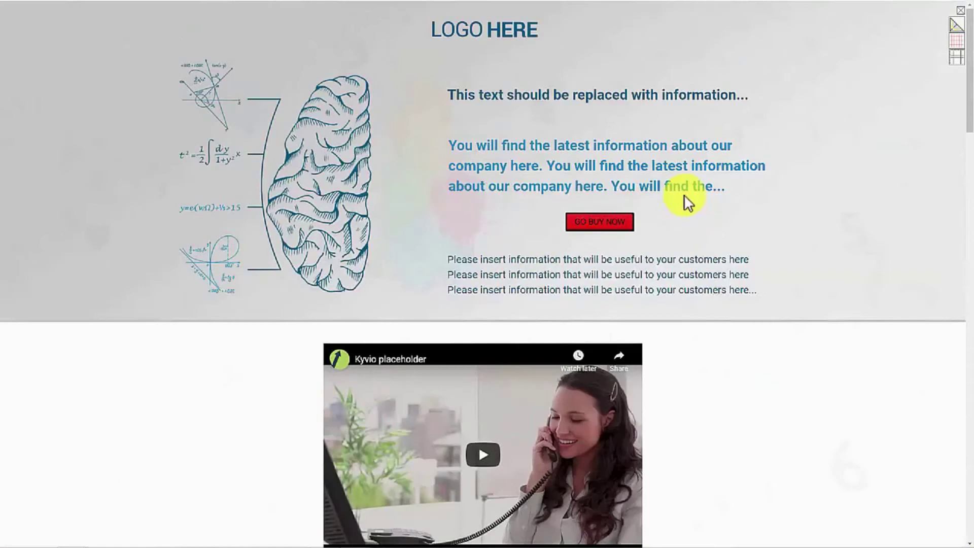
{"action": "key", "text": "F11"}
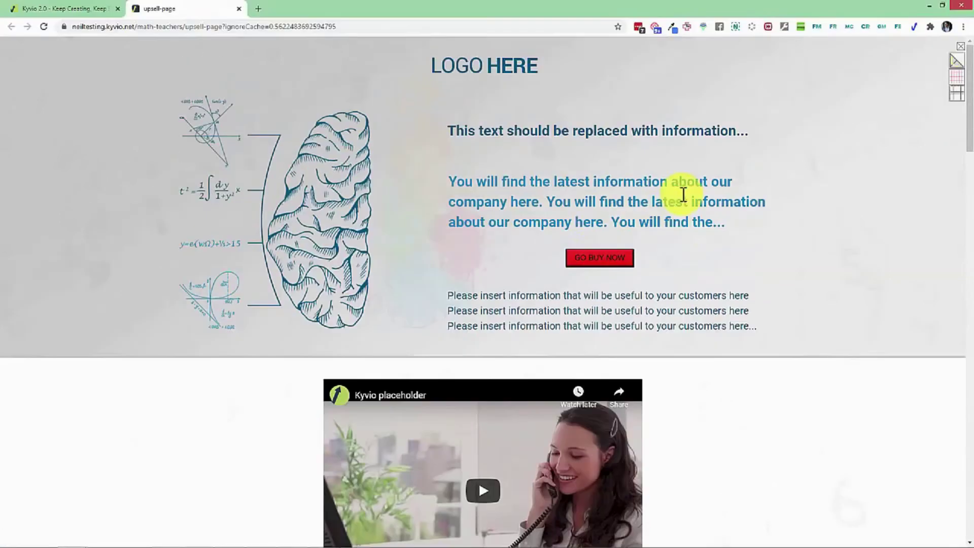
{"action": "scroll", "coordinate": [590, 229], "scroll_direction": "down", "scroll_amount": 20}
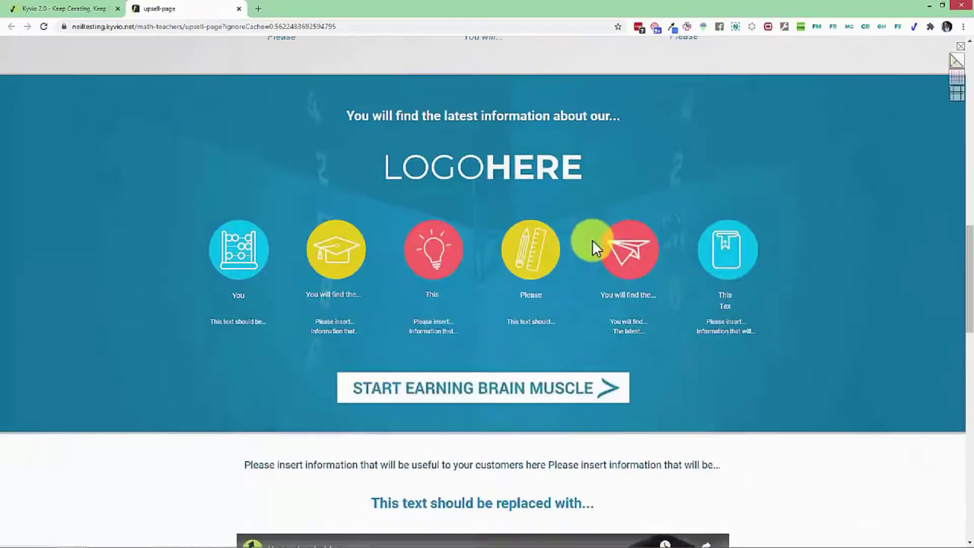
{"action": "scroll", "coordinate": [593, 258], "scroll_direction": "up", "scroll_amount": 10}
{"action": "scroll", "coordinate": [593, 258], "scroll_direction": "up", "scroll_amount": 10}
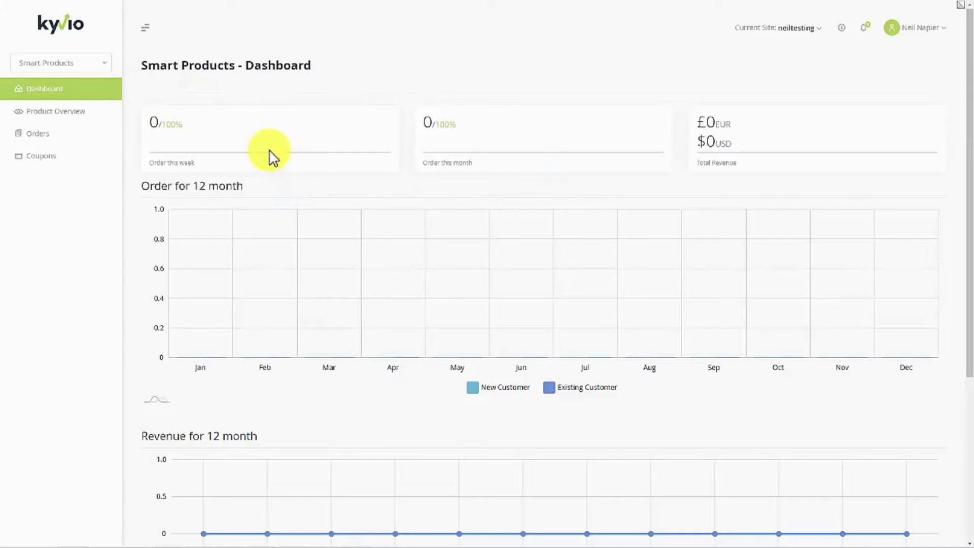
Examine the Smart Products dashboard charts and the quick stats of Meetvio Sales in the product overview.
{"action": "scroll", "coordinate": [344, 330], "scroll_direction": "down", "scroll_amount": 5}
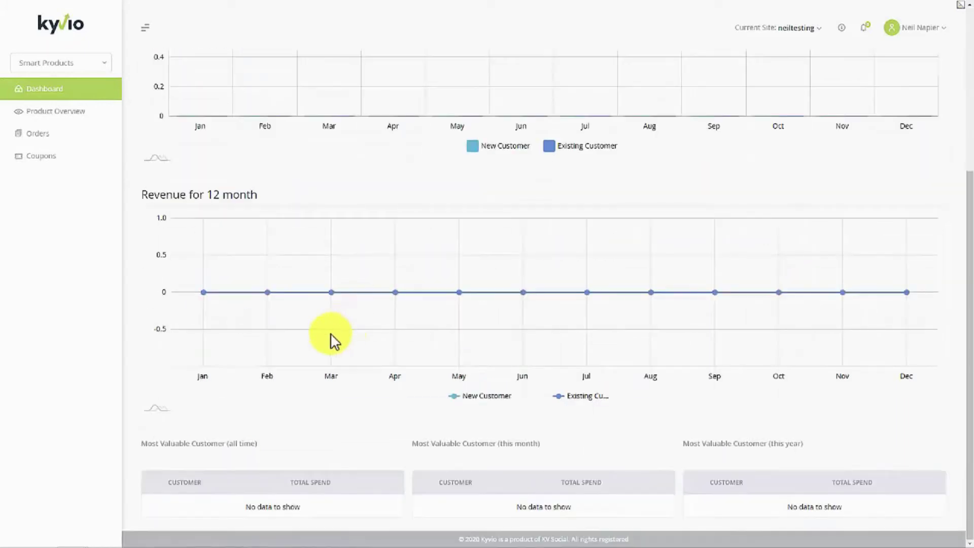
{"action": "scroll", "coordinate": [243, 256], "scroll_direction": "up", "scroll_amount": 5}
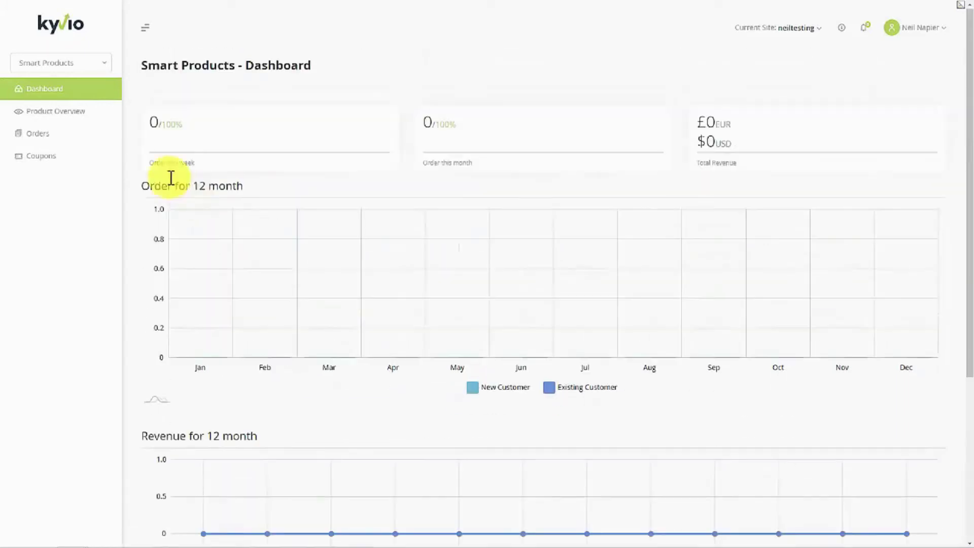
{"action": "left_click", "coordinate": [81, 122]}
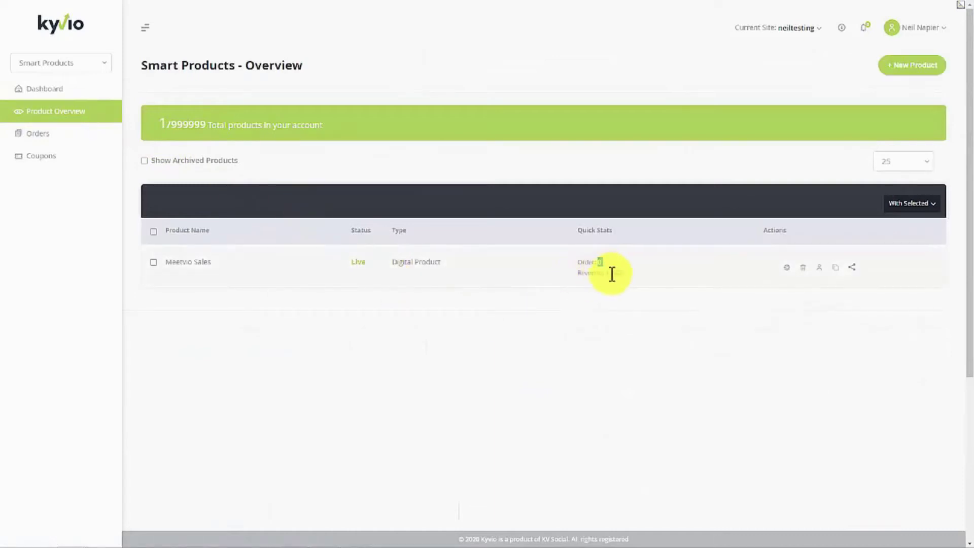
{"action": "left_click_drag", "start_coordinate": [610, 273], "coordinate": [626, 277]}
{"action": "left_click", "coordinate": [628, 299]}
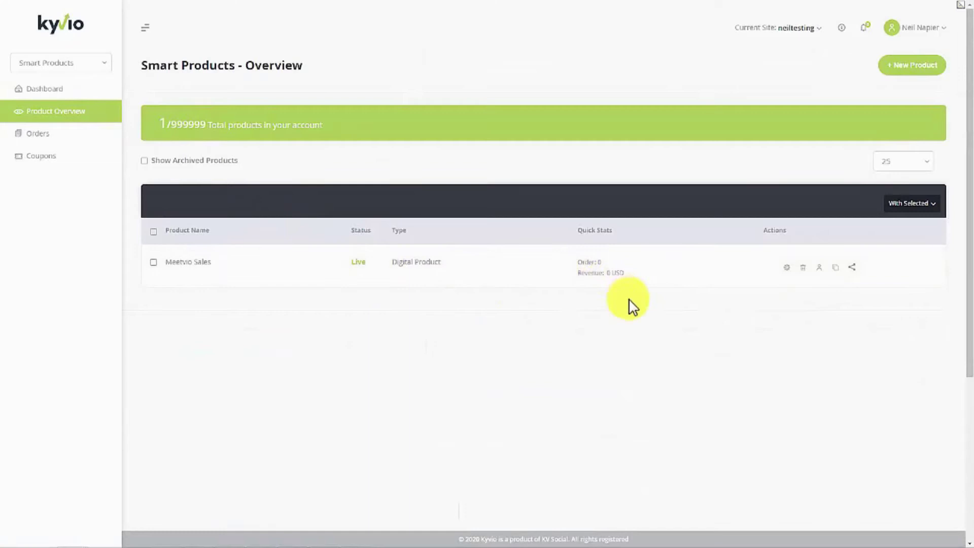
{"action": "left_click", "coordinate": [911, 67]}
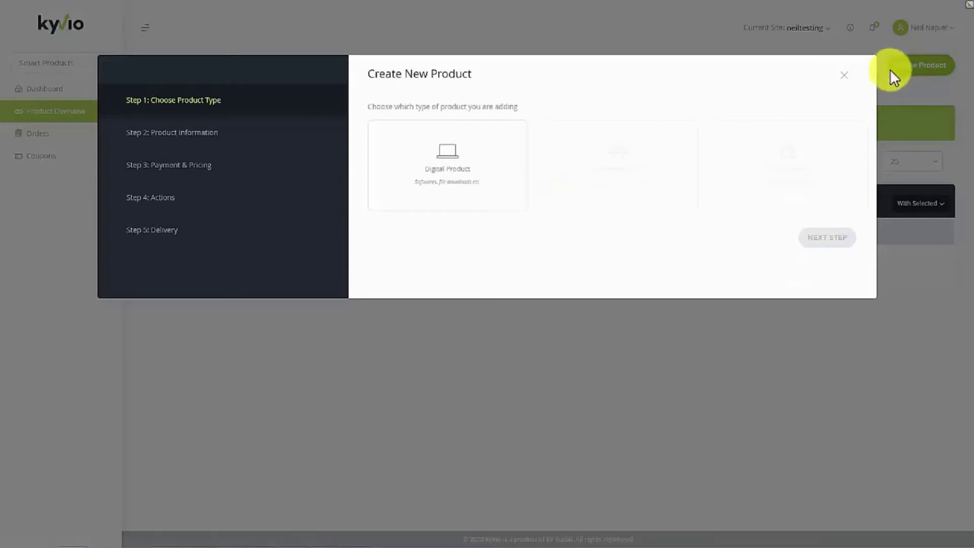
{"action": "left_click", "coordinate": [492, 206]}
{"action": "left_click", "coordinate": [813, 239]}
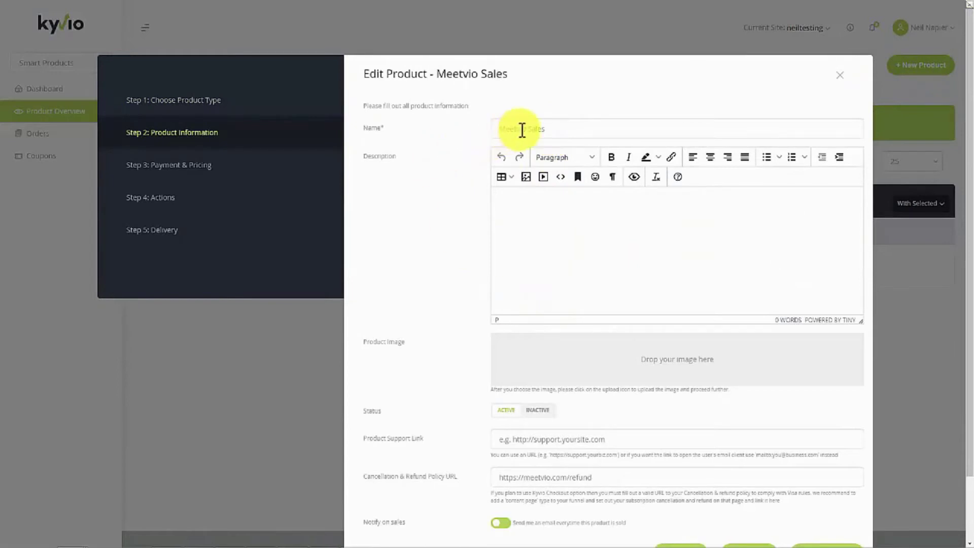
{"action": "scroll", "coordinate": [560, 289], "scroll_direction": "down", "scroll_amount": 2}
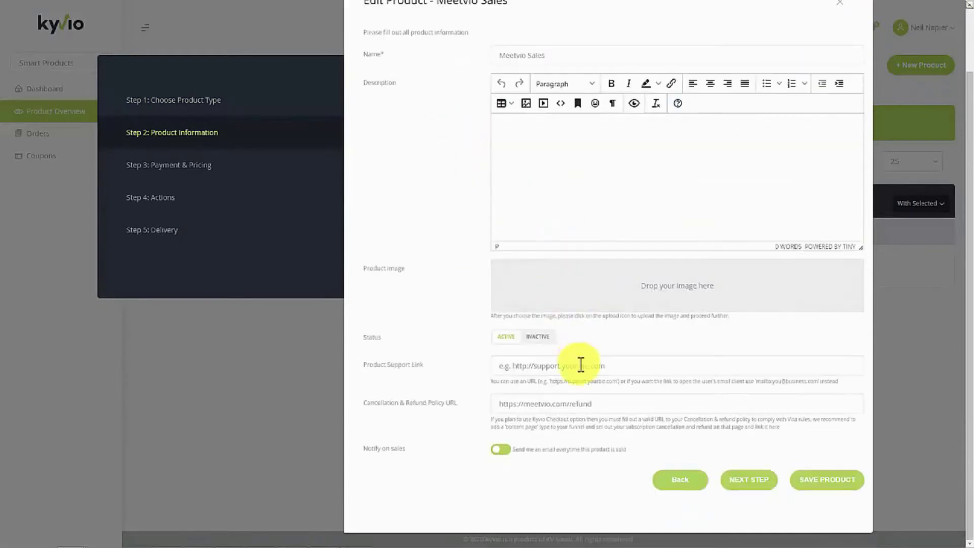
{"action": "left_click", "coordinate": [581, 365]}
{"action": "left_click", "coordinate": [567, 384]}
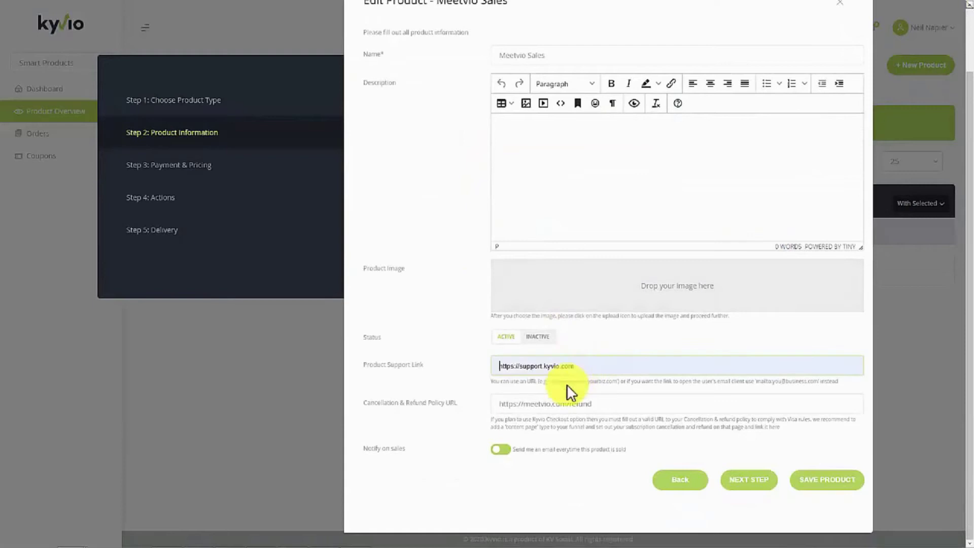
{"action": "left_click", "coordinate": [749, 485]}
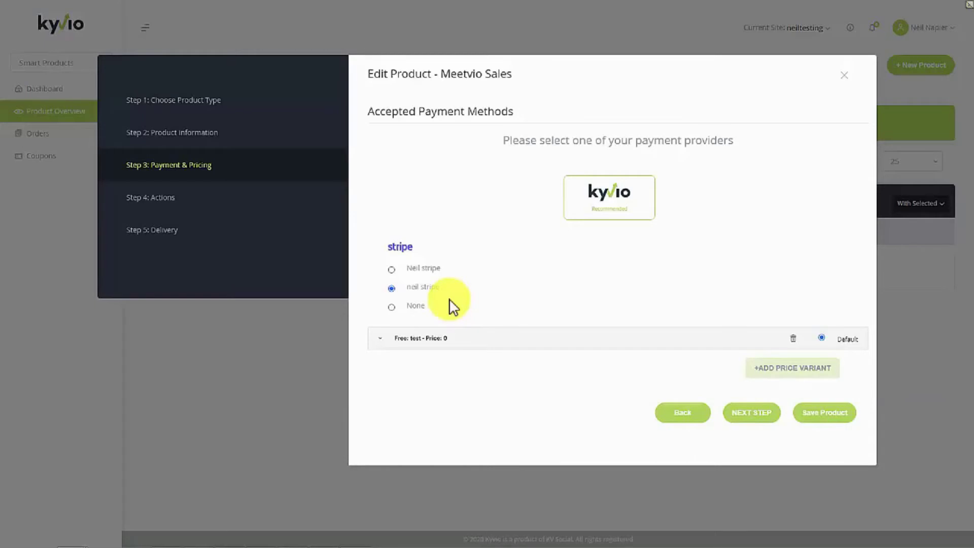
Change the test price variant's pricing type to Subscription and set its price to 69.
{"action": "left_click", "coordinate": [408, 349]}
{"action": "scroll", "coordinate": [530, 363], "scroll_direction": "down", "scroll_amount": 5}
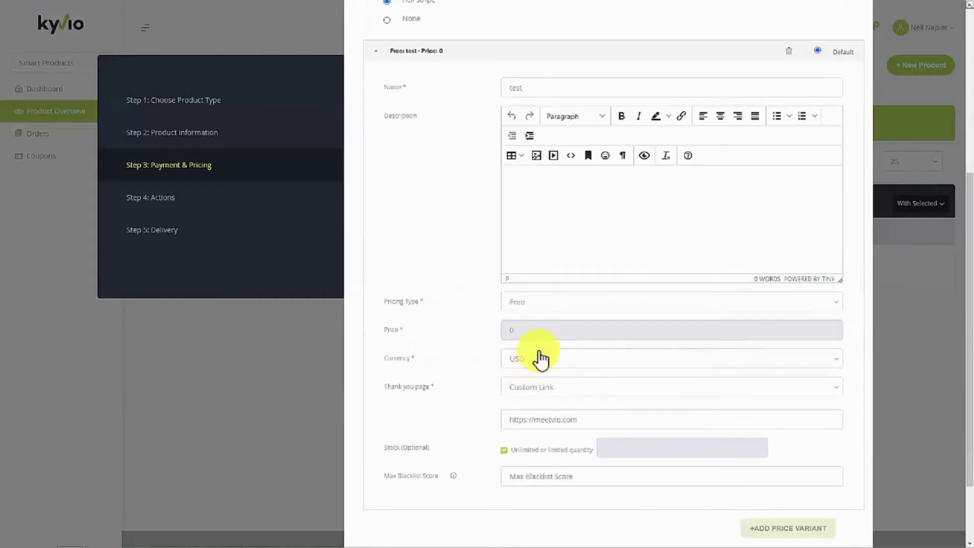
{"action": "left_click", "coordinate": [533, 303]}
{"action": "left_click", "coordinate": [538, 360]}
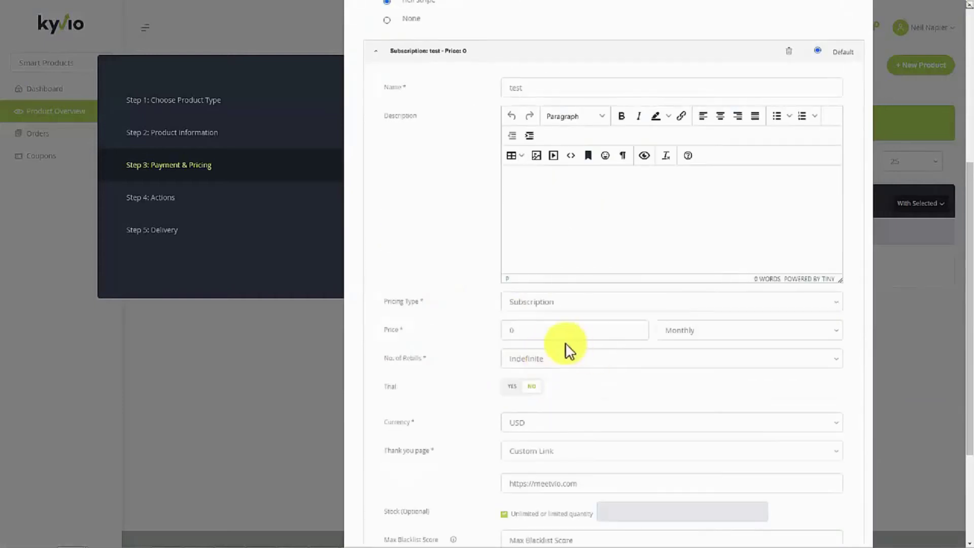
{"action": "left_click", "coordinate": [507, 332]}
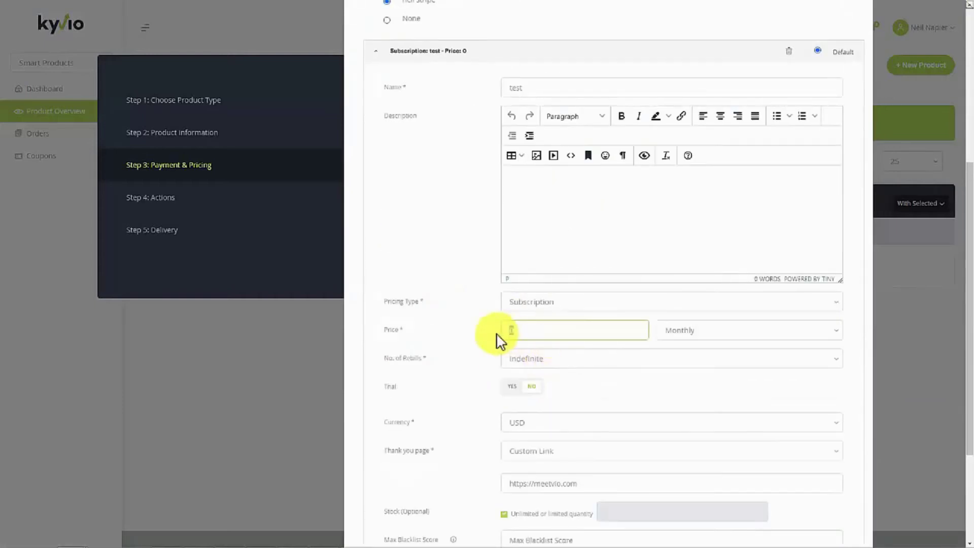
{"action": "type", "text": "69"}
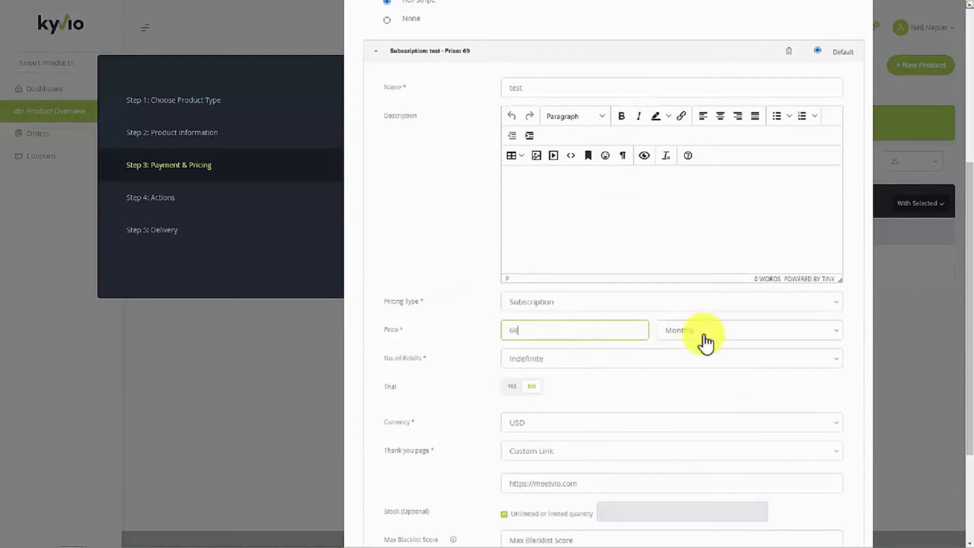
{"action": "middle_click", "coordinate": [469, 405]}
{"action": "scroll", "coordinate": [468, 405], "scroll_direction": "down", "scroll_amount": 1}
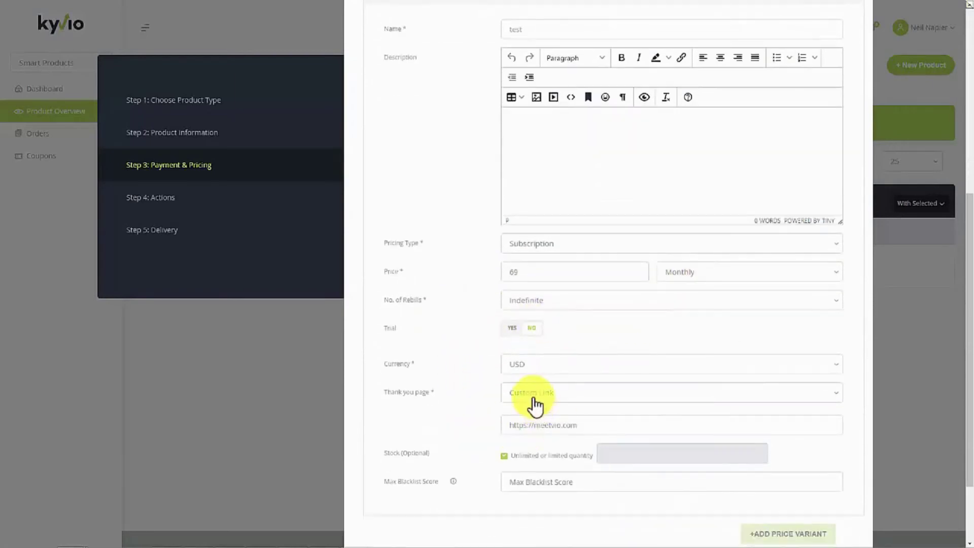
{"action": "scroll", "coordinate": [491, 407], "scroll_direction": "down", "scroll_amount": 1}
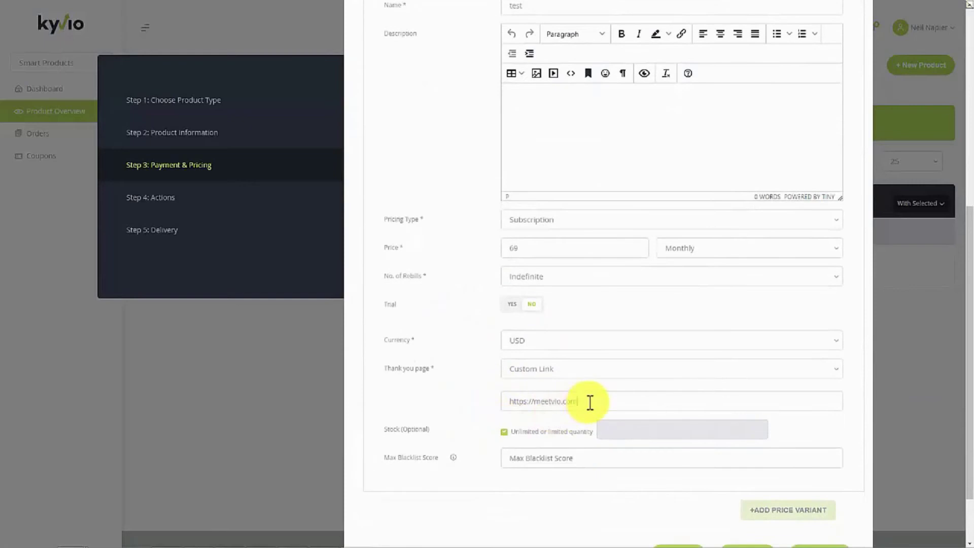
{"action": "left_click", "coordinate": [589, 425]}
{"action": "type", "text": "/ty"}
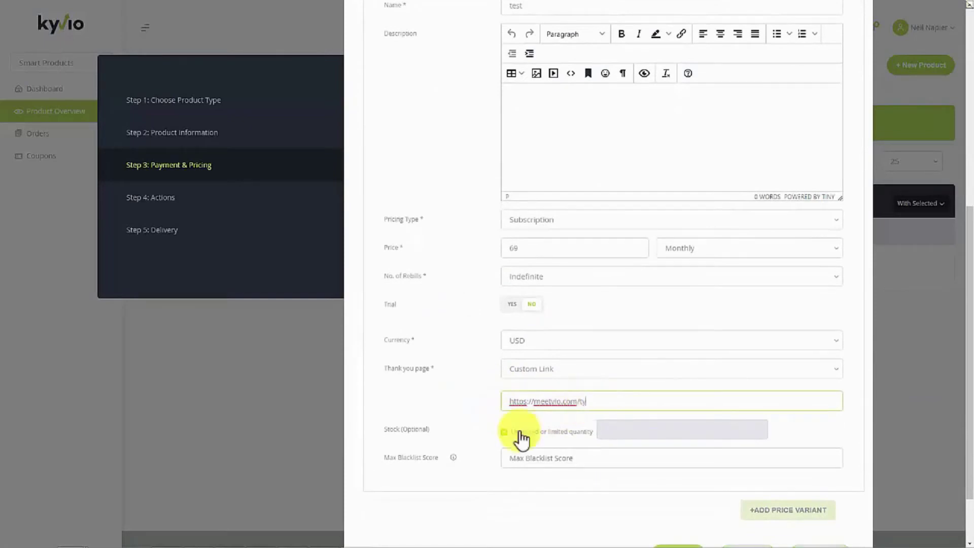
{"action": "left_click", "coordinate": [470, 424]}
{"action": "middle_click", "coordinate": [500, 493]}
{"action": "scroll", "coordinate": [500, 493], "scroll_direction": "down", "scroll_amount": 1}
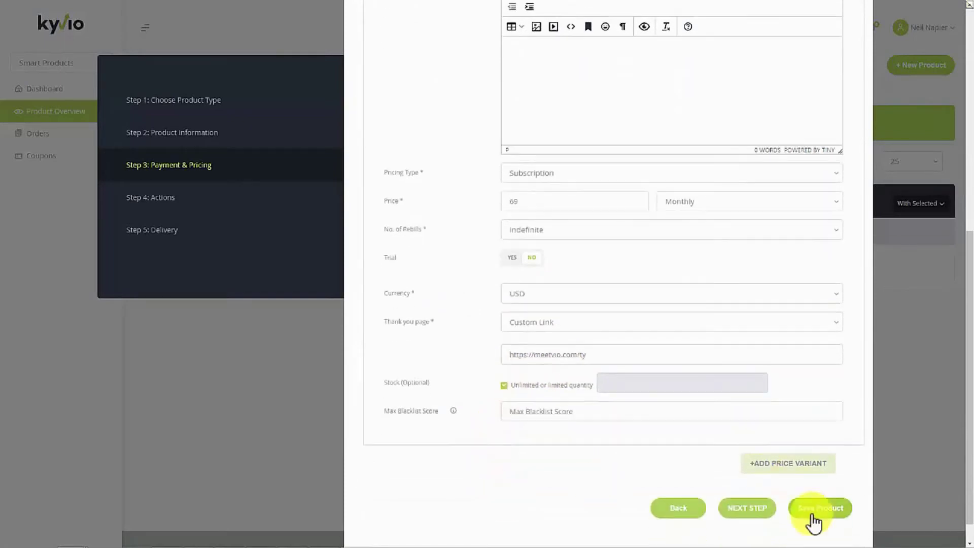
{"action": "left_click", "coordinate": [775, 508]}
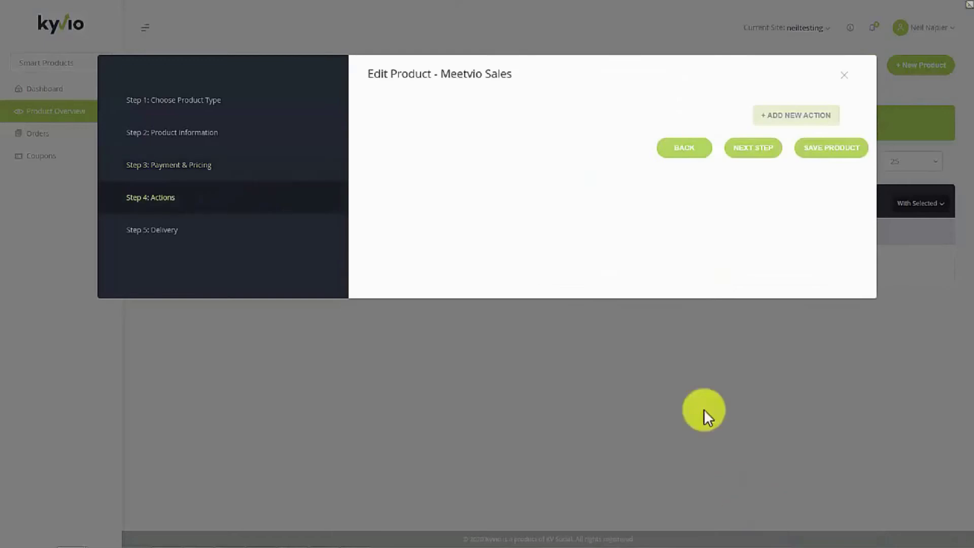
{"action": "left_click", "coordinate": [736, 151]}
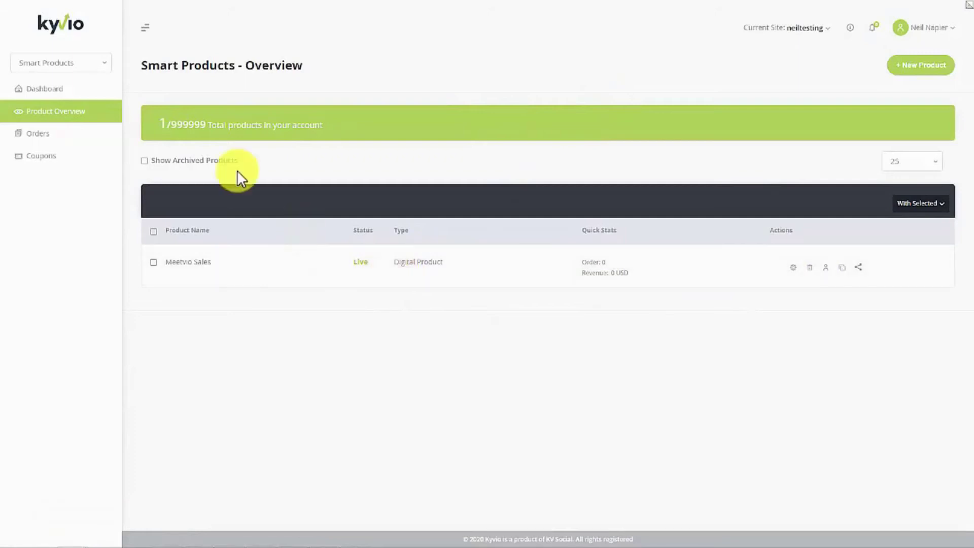
Start a new funnel in Smart Funnels with the Import Funnel type and add two page URL entries.
{"action": "left_click", "coordinate": [90, 65]}
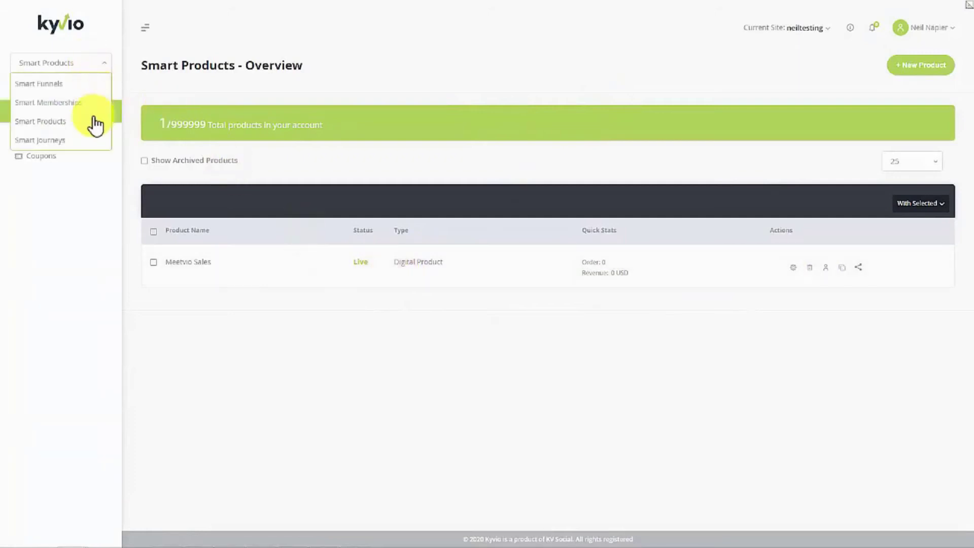
{"action": "left_click", "coordinate": [89, 85]}
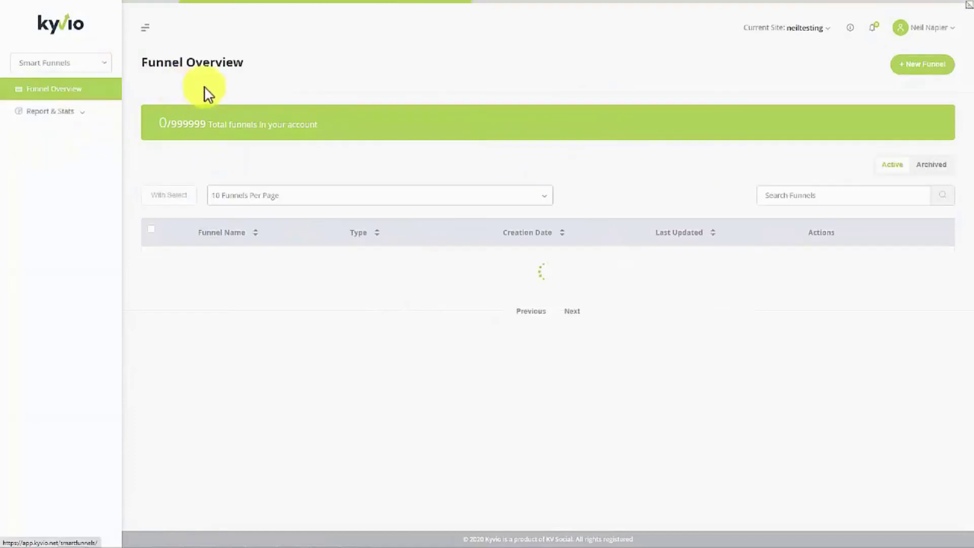
{"action": "left_click", "coordinate": [909, 61]}
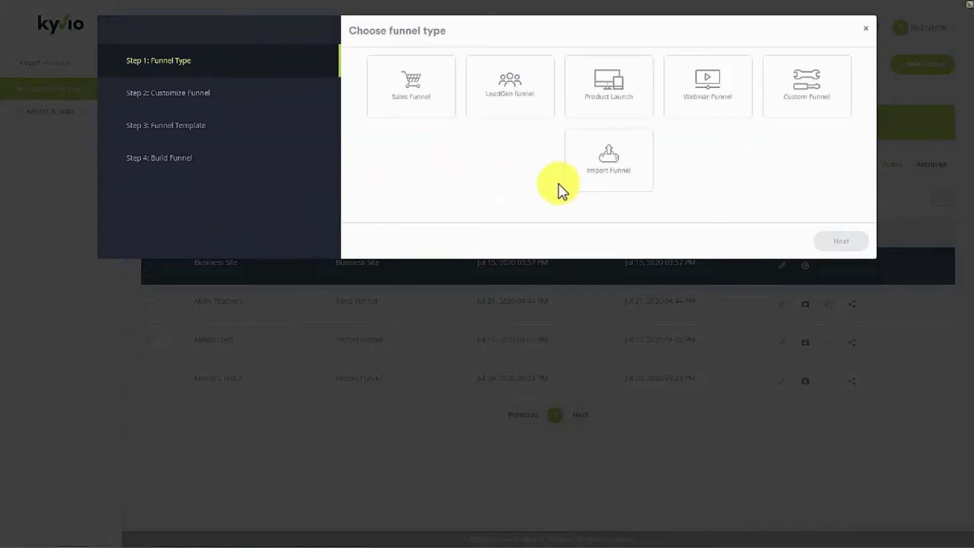
{"action": "left_click", "coordinate": [607, 172]}
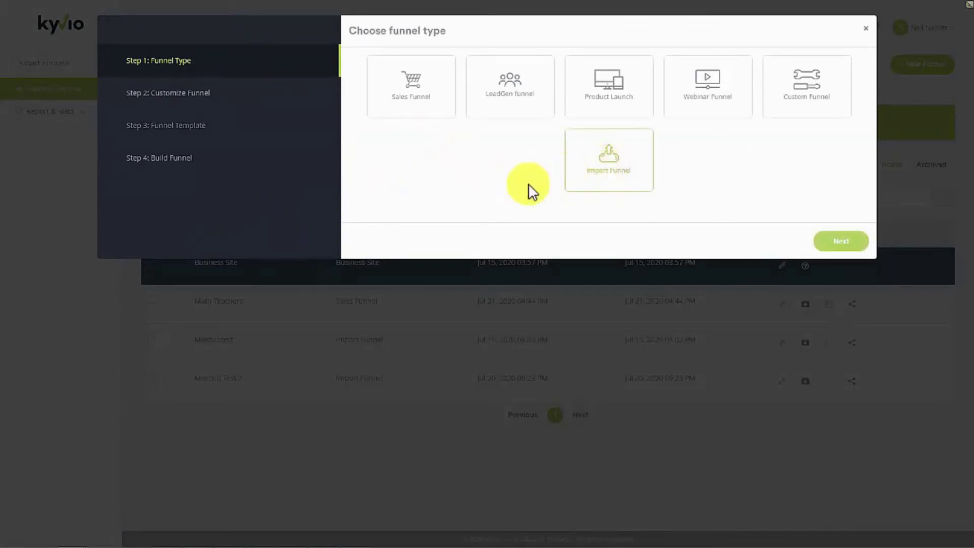
{"action": "left_click", "coordinate": [832, 243]}
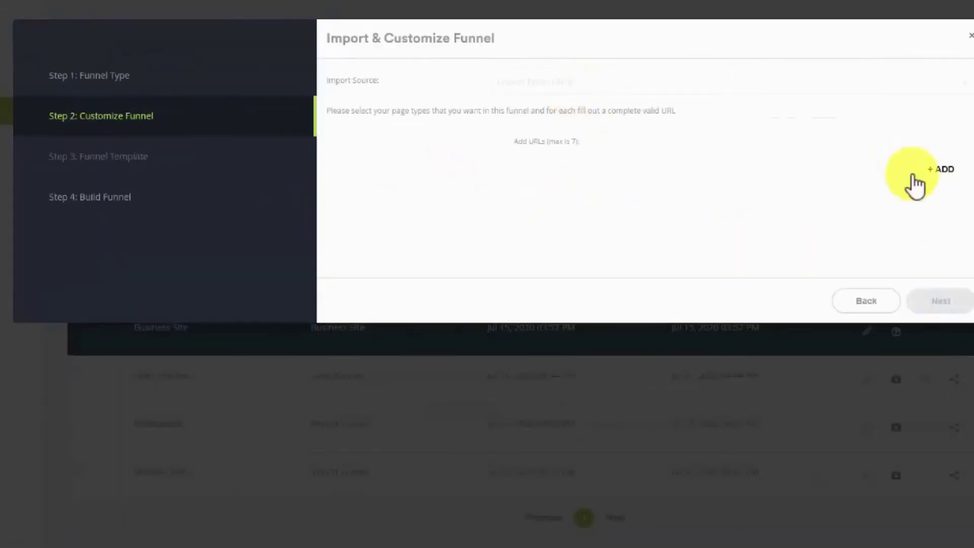
{"action": "left_click", "coordinate": [939, 171]}
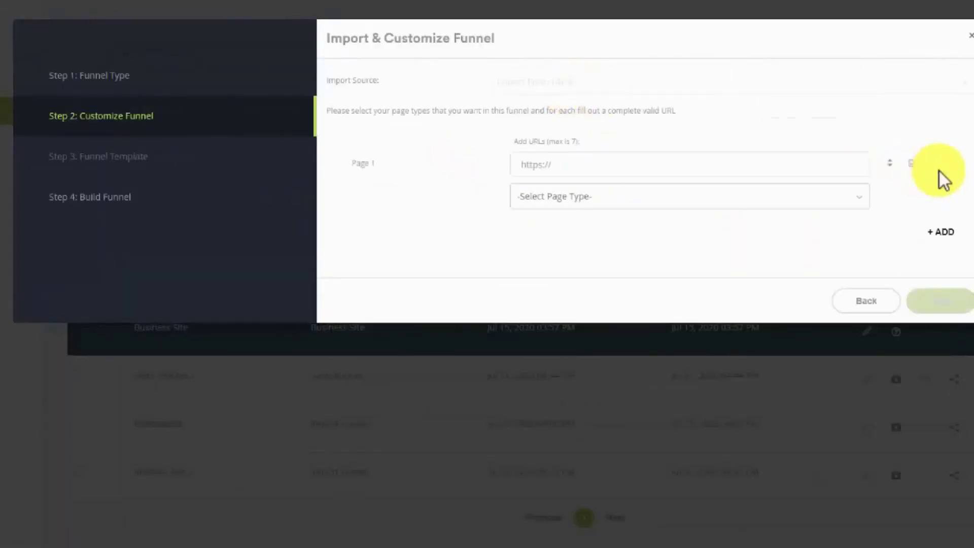
{"action": "left_click", "coordinate": [937, 234]}
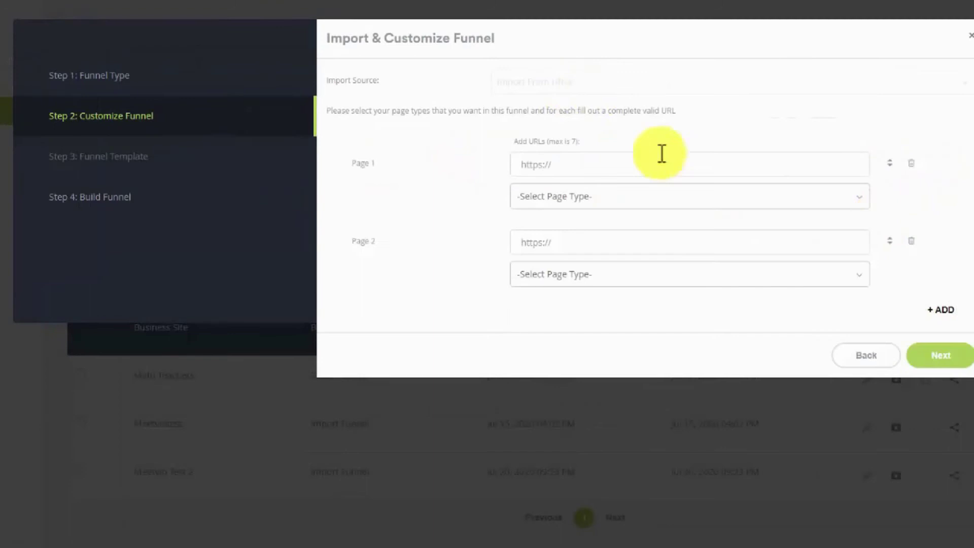
{"action": "left_click", "coordinate": [578, 165]}
{"action": "type", "text": "https://www.hitc.com/en-gb/2020/06/24/tony-robbins-comeback-challenge/"}
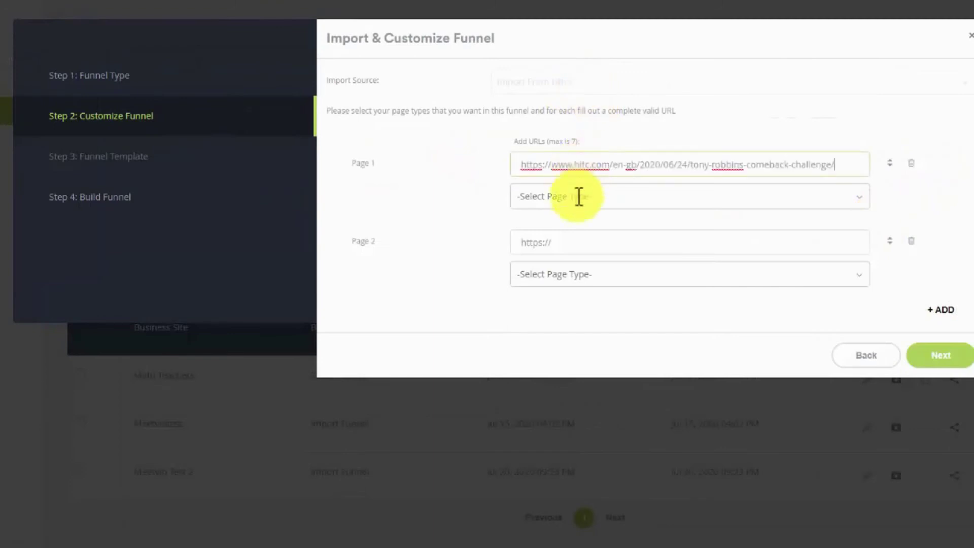
{"action": "key", "text": "ctrl+a"}
{"action": "key", "text": "BackSpace"}
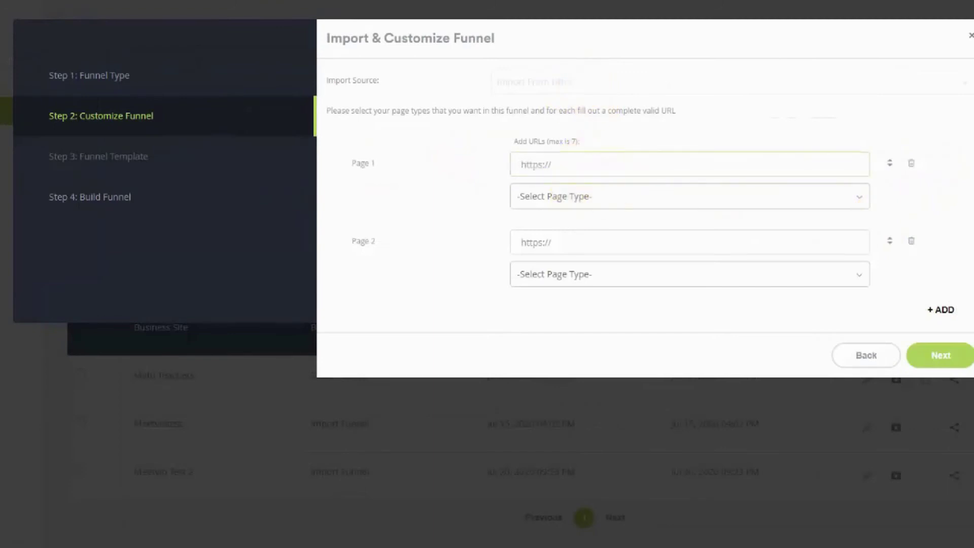
{"action": "left_click", "coordinate": [716, 158]}
{"action": "type", "text": "https://makemycomeback.com/comeback"}
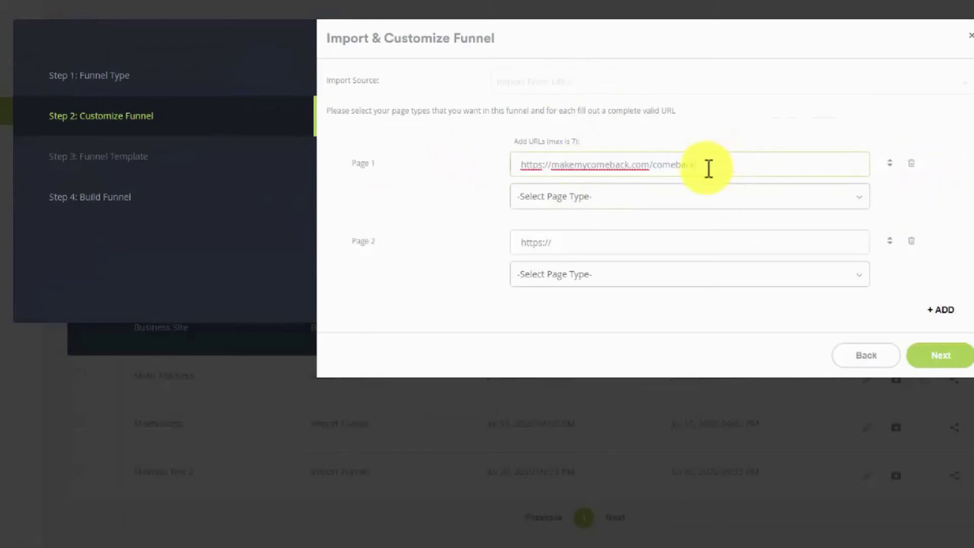
{"action": "left_click", "coordinate": [616, 209]}
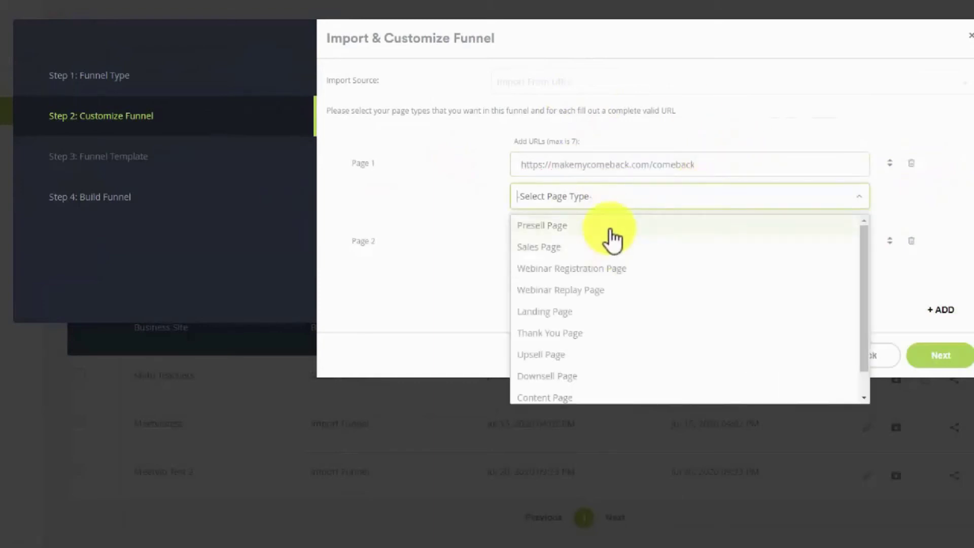
{"action": "left_click", "coordinate": [613, 224]}
{"action": "left_click", "coordinate": [545, 240]}
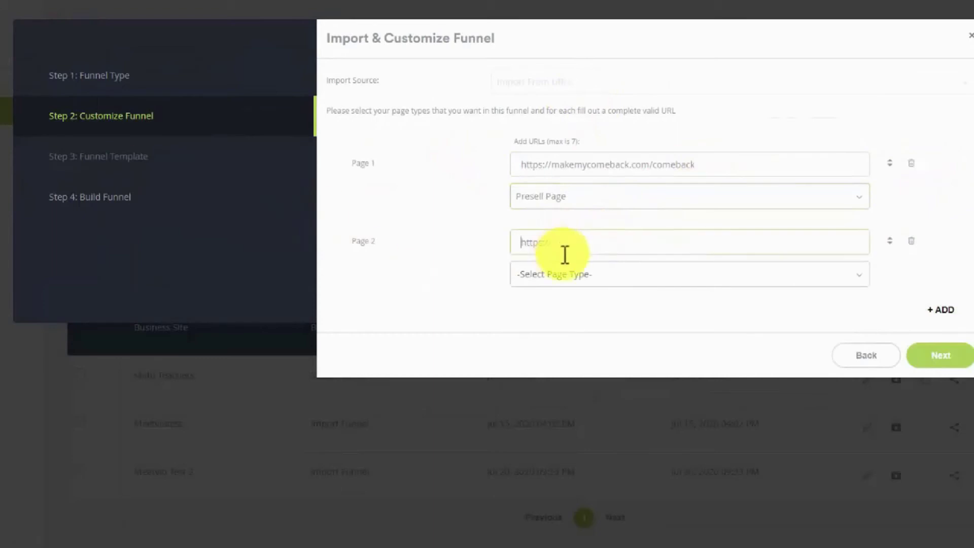
{"action": "type", "text": "https://makemycomeback.com/welcome-vip"}
{"action": "left_click", "coordinate": [580, 277]}
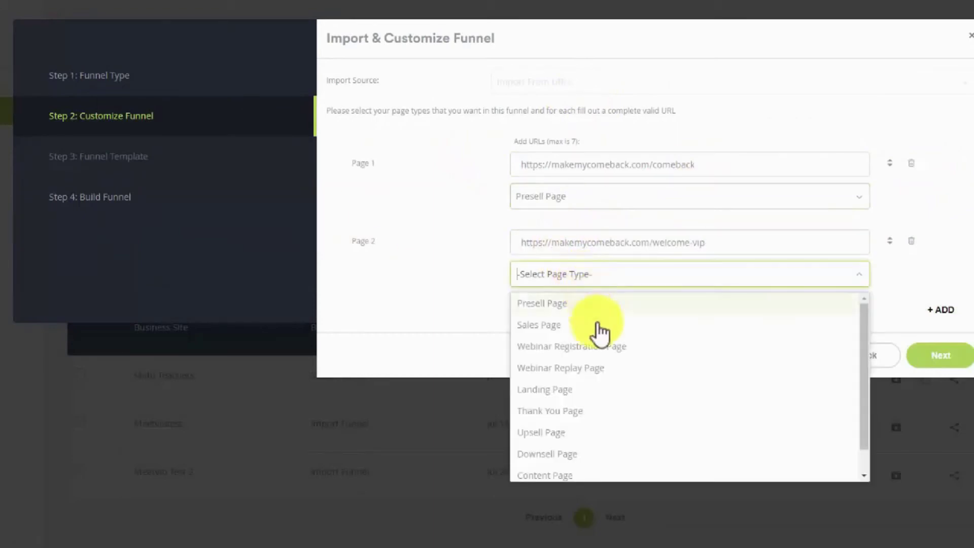
{"action": "left_click", "coordinate": [599, 410]}
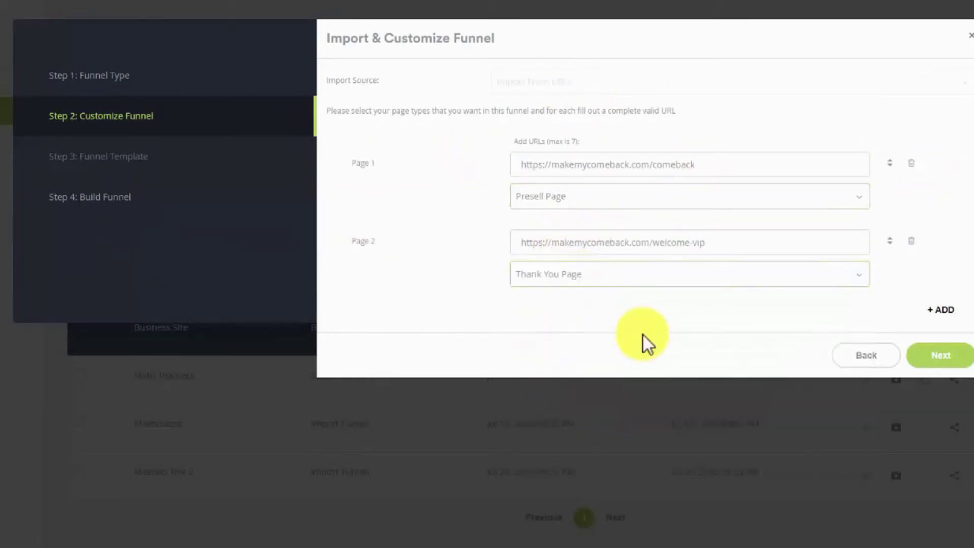
{"action": "left_click", "coordinate": [925, 364]}
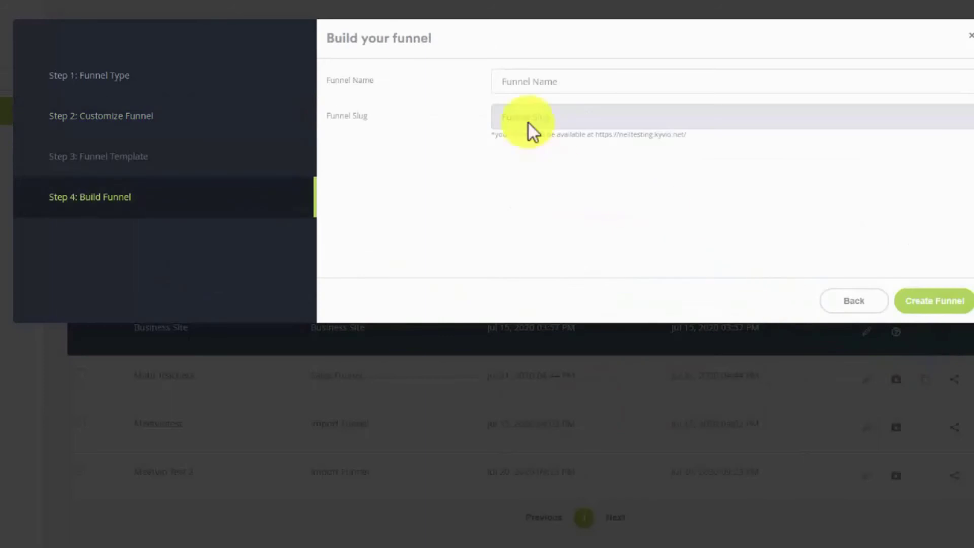
Name the funnel Tony Robbins Comeback Funnel.
{"action": "left_click", "coordinate": [524, 90]}
{"action": "type", "text": "T"}
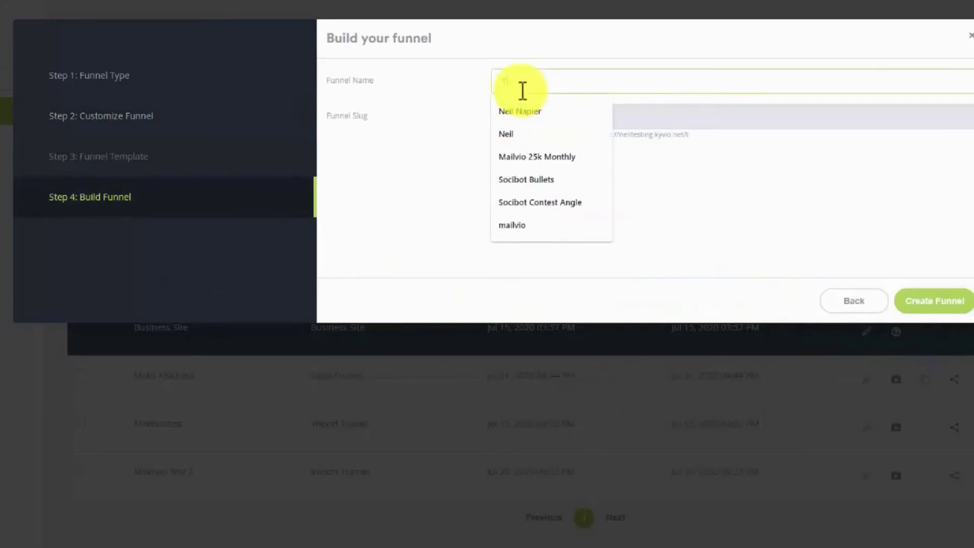
{"action": "type", "text": "ony robbins Tony"}
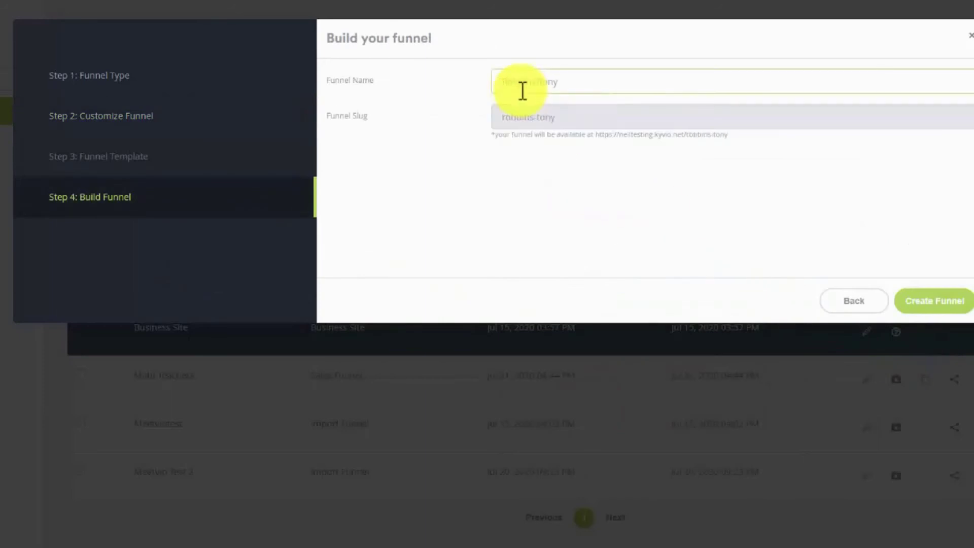
{"action": "key", "text": "ctrl+BackSpace"}
{"action": "type", "text": "robbins Comeback Funnel"}
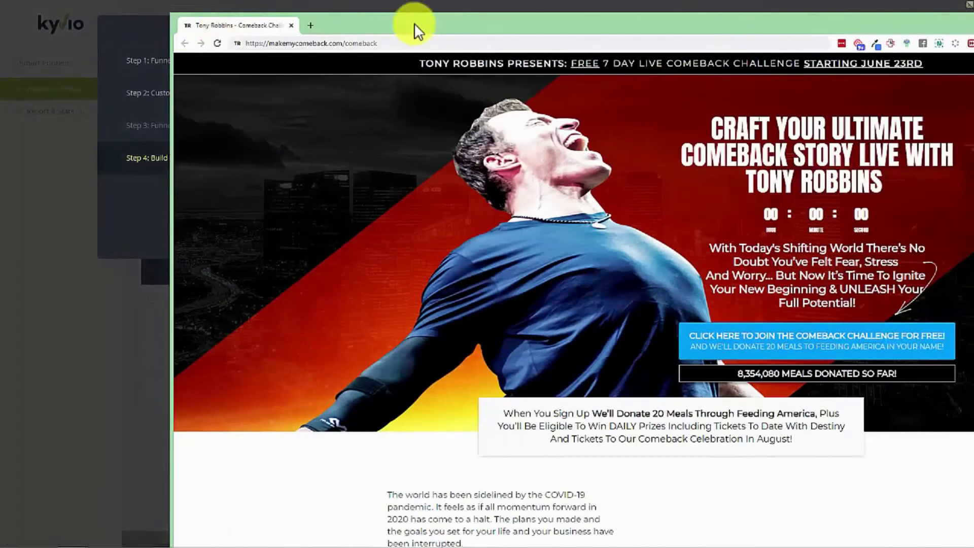
Look through the original makemycomeback.com/comeback and makemycomeback.com/welcome-vip pages in the other browser window.
{"action": "double_click", "coordinate": [414, 22]}
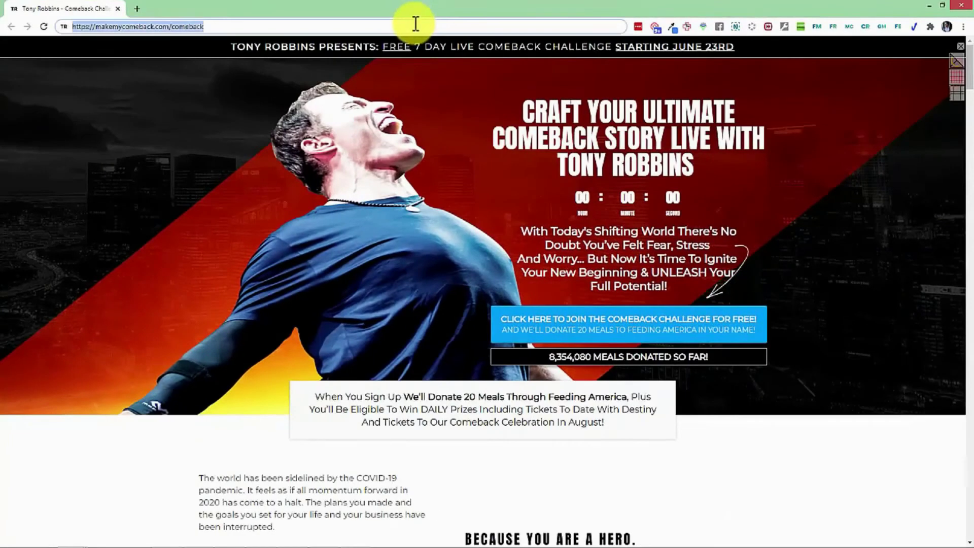
{"action": "scroll", "coordinate": [470, 216], "scroll_direction": "down", "scroll_amount": 15}
{"action": "scroll", "coordinate": [467, 233], "scroll_direction": "down", "scroll_amount": 5}
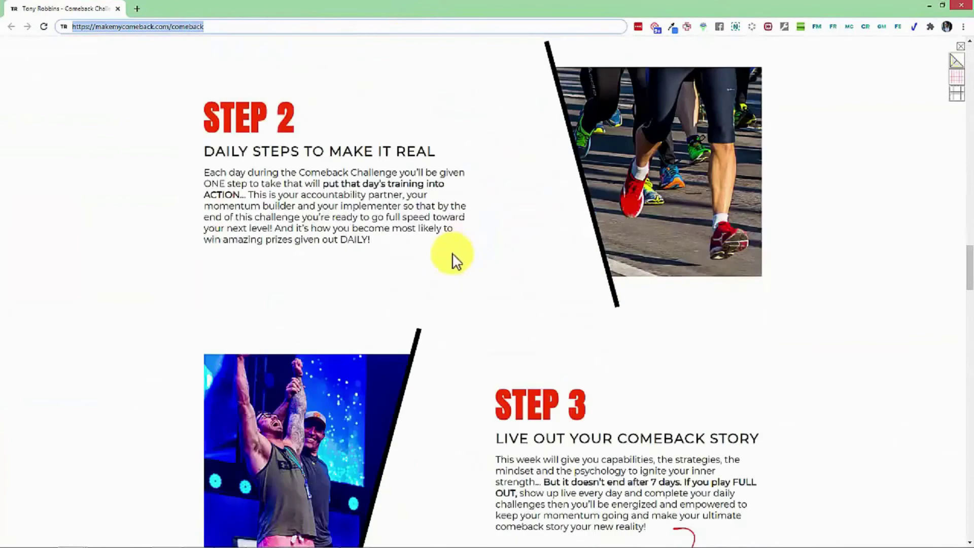
{"action": "scroll", "coordinate": [447, 257], "scroll_direction": "up", "scroll_amount": 20}
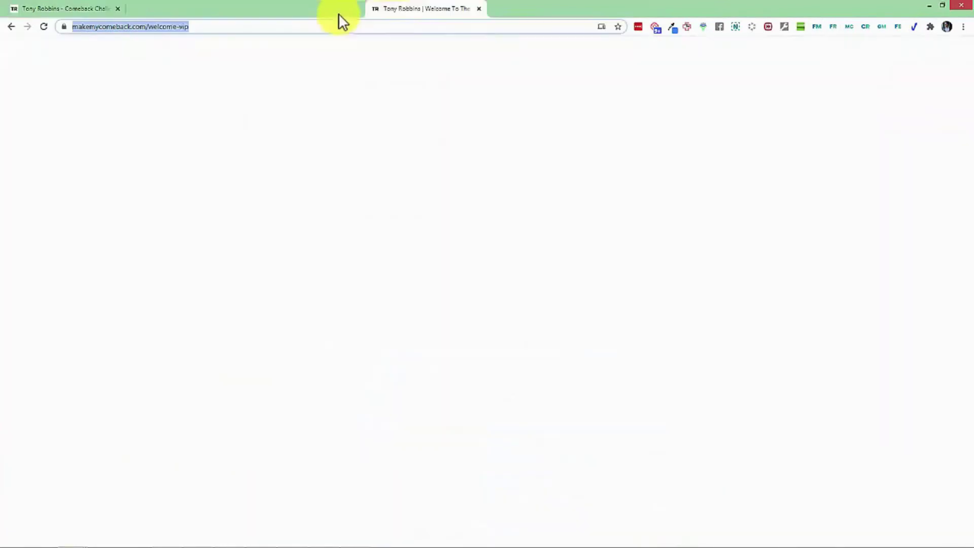
{"action": "scroll", "coordinate": [369, 244], "scroll_direction": "down", "scroll_amount": 20}
{"action": "scroll", "coordinate": [378, 252], "scroll_direction": "up", "scroll_amount": 20}
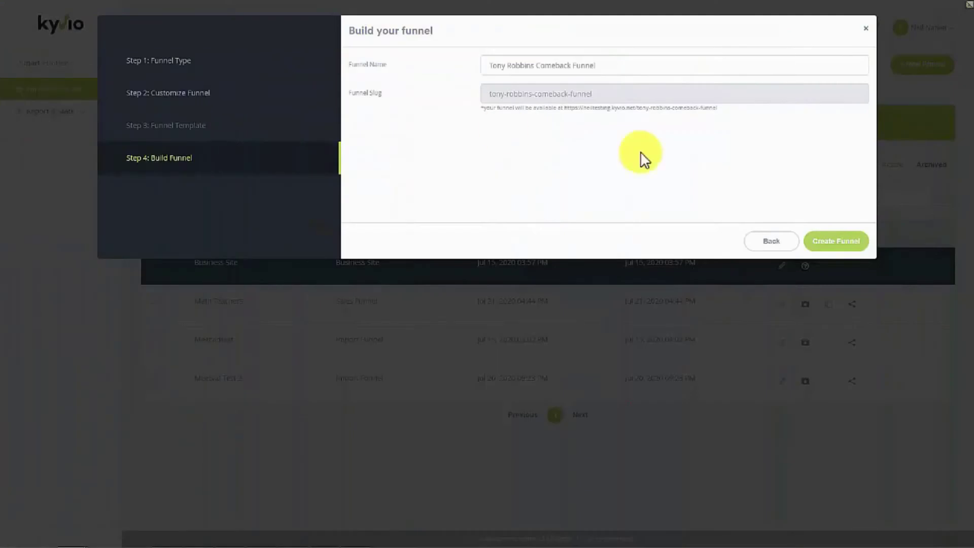
Create the imported funnel and look over its Comeback Challenge page in the funnel builder.
{"action": "left_click", "coordinate": [837, 245]}
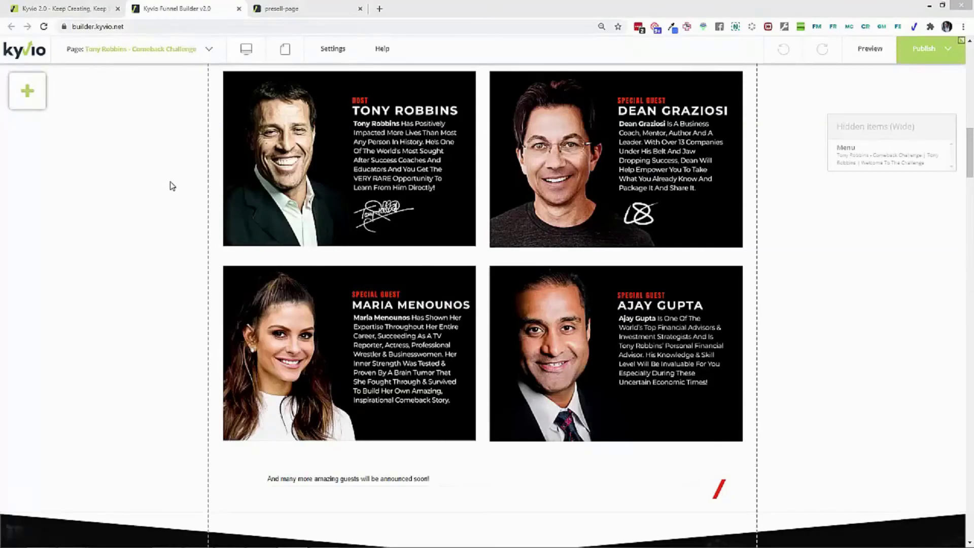
{"action": "left_click", "coordinate": [171, 210]}
{"action": "scroll", "coordinate": [233, 229], "scroll_direction": "down", "scroll_amount": 15}
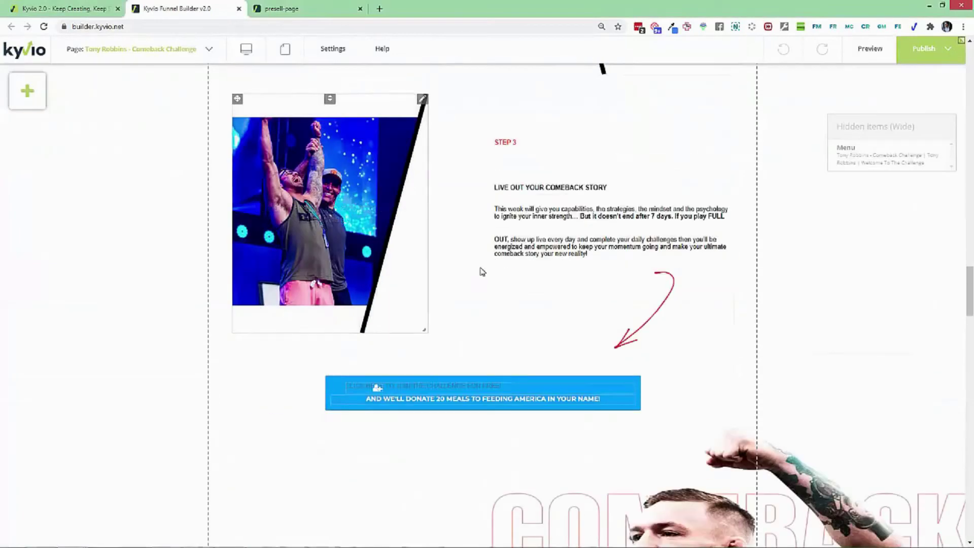
{"action": "scroll", "coordinate": [482, 272], "scroll_direction": "down", "scroll_amount": 15}
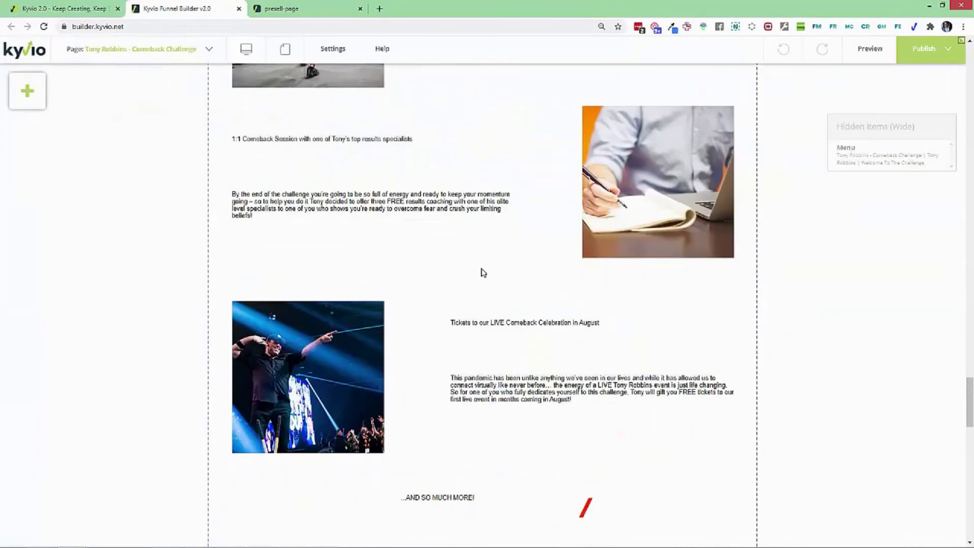
{"action": "scroll", "coordinate": [482, 272], "scroll_direction": "up", "scroll_amount": 20}
{"action": "scroll", "coordinate": [482, 273], "scroll_direction": "up", "scroll_amount": 10}
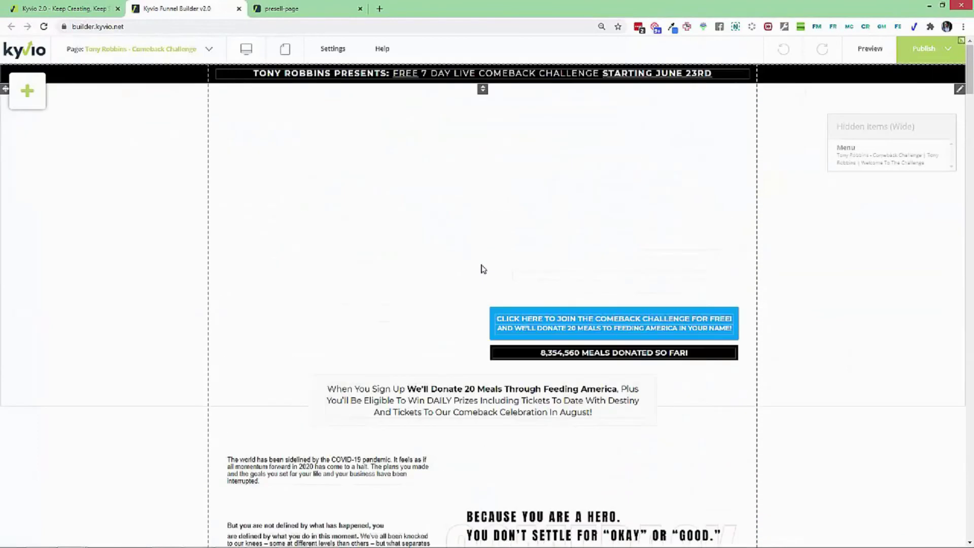
Set the background colour of the page's blank hero section to black (000000) in its properties.
{"action": "left_click", "coordinate": [959, 90]}
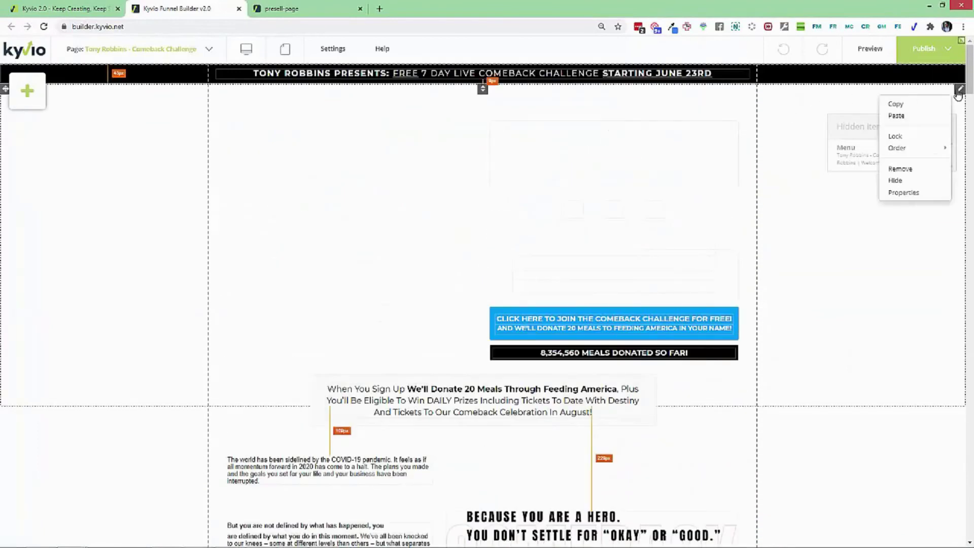
{"action": "left_click", "coordinate": [918, 192]}
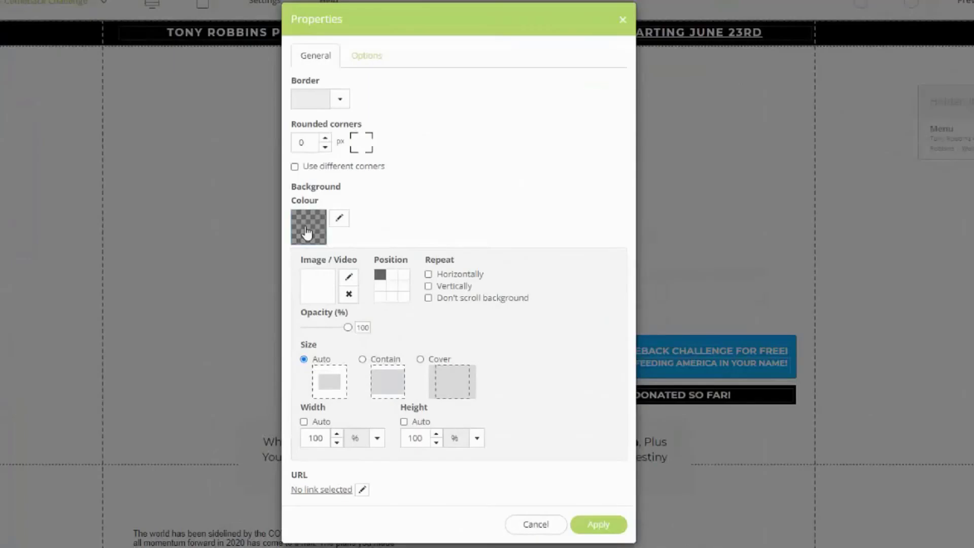
{"action": "left_click", "coordinate": [306, 232]}
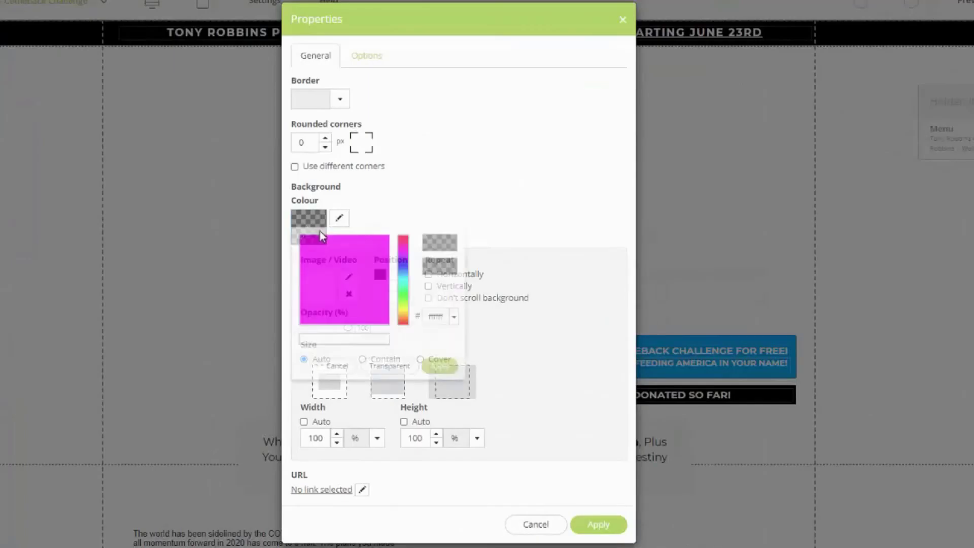
{"action": "left_click", "coordinate": [384, 319]}
{"action": "left_click_drag", "start_coordinate": [384, 319], "coordinate": [390, 327]}
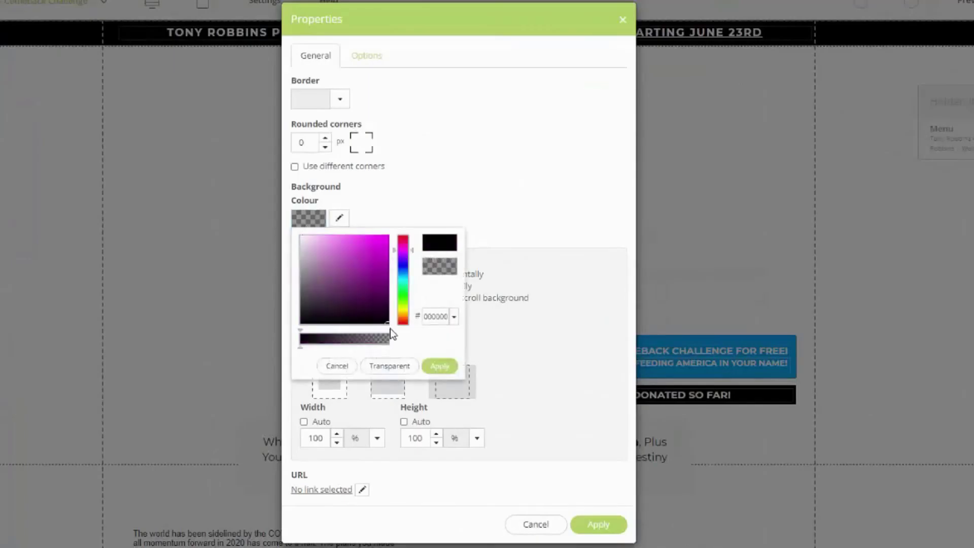
{"action": "left_click", "coordinate": [442, 366]}
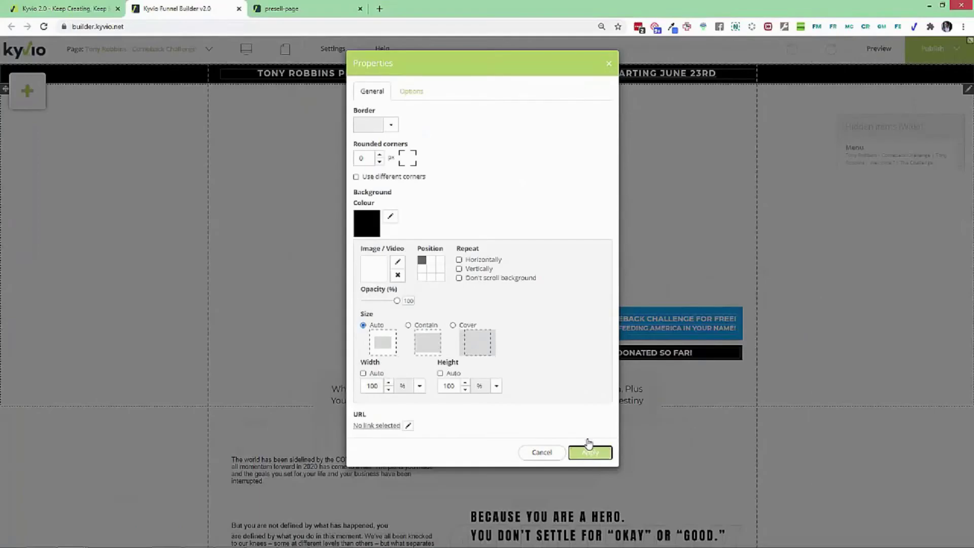
{"action": "left_click", "coordinate": [599, 523]}
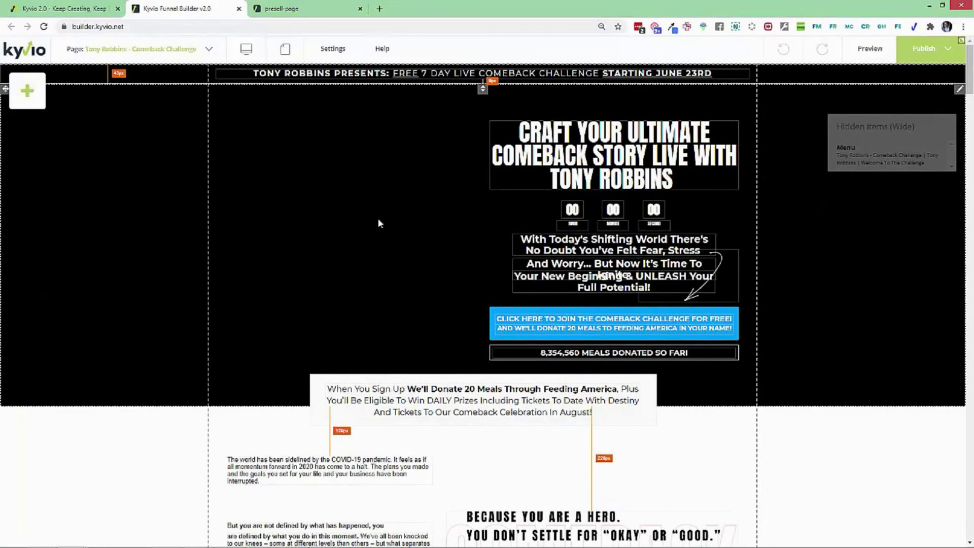
Apply the Normal style to the paragraph beginning "are defined by what you do in this moment" and widen its text box slightly.
{"action": "scroll", "coordinate": [402, 317], "scroll_direction": "down", "scroll_amount": 5}
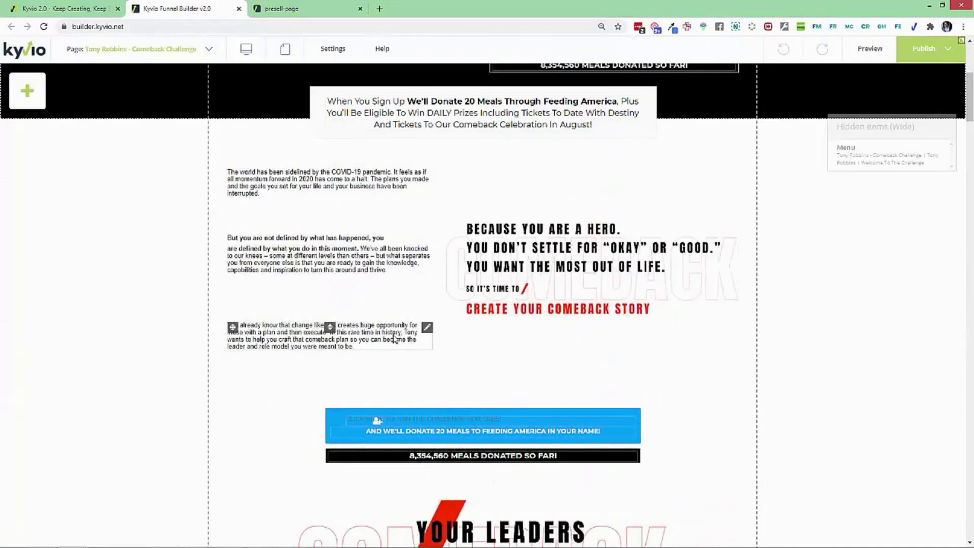
{"action": "left_click", "coordinate": [363, 269]}
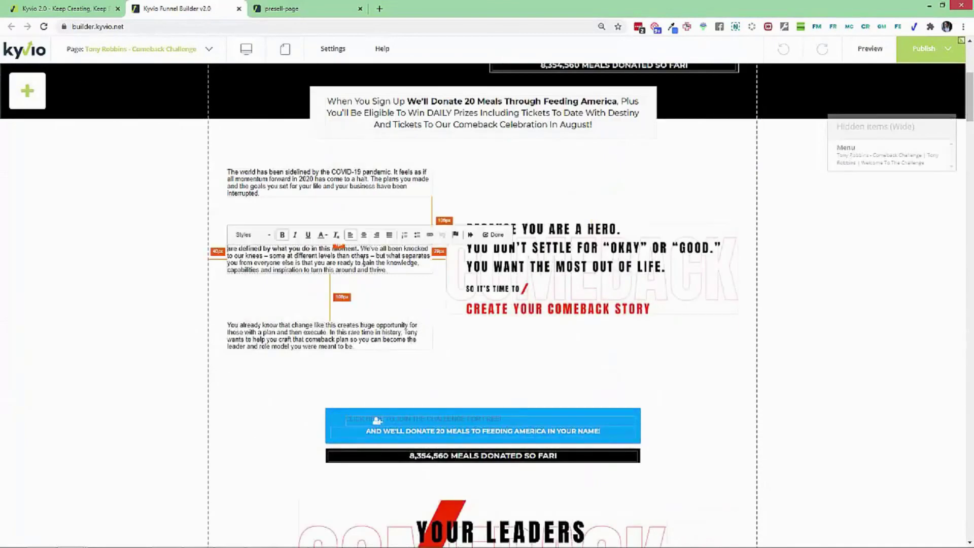
{"action": "triple_click", "coordinate": [285, 247]}
{"action": "left_click", "coordinate": [268, 238]}
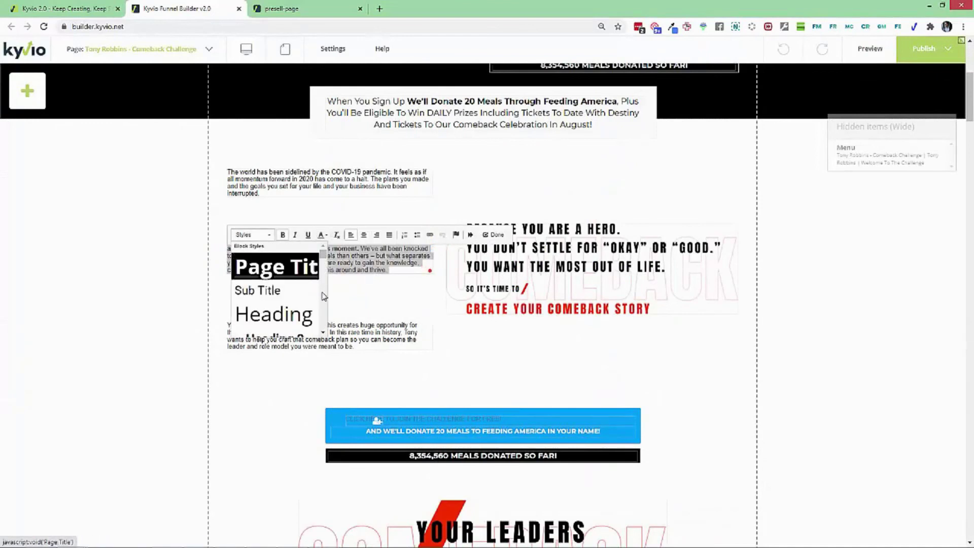
{"action": "scroll", "coordinate": [323, 295], "scroll_direction": "down", "scroll_amount": 3}
{"action": "left_click", "coordinate": [248, 291]}
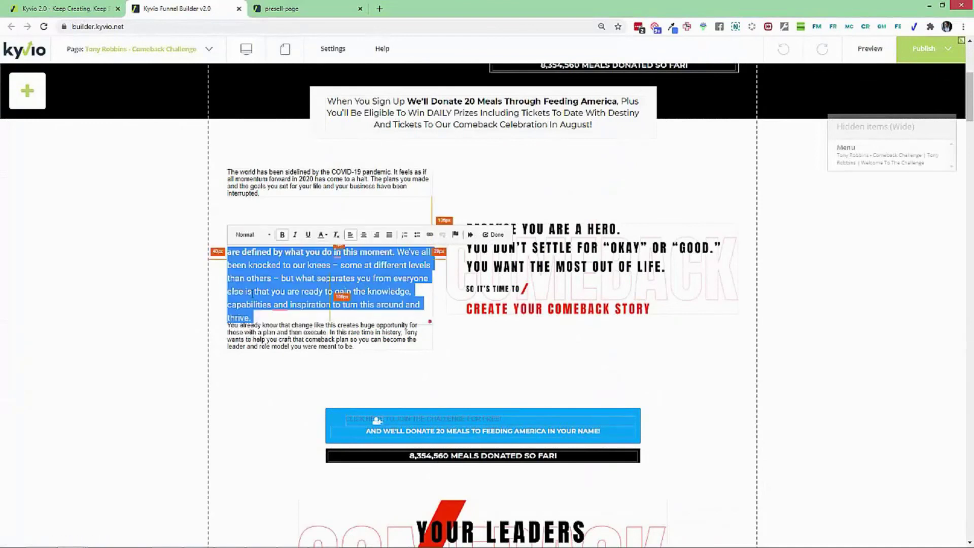
{"action": "left_click", "coordinate": [204, 289]}
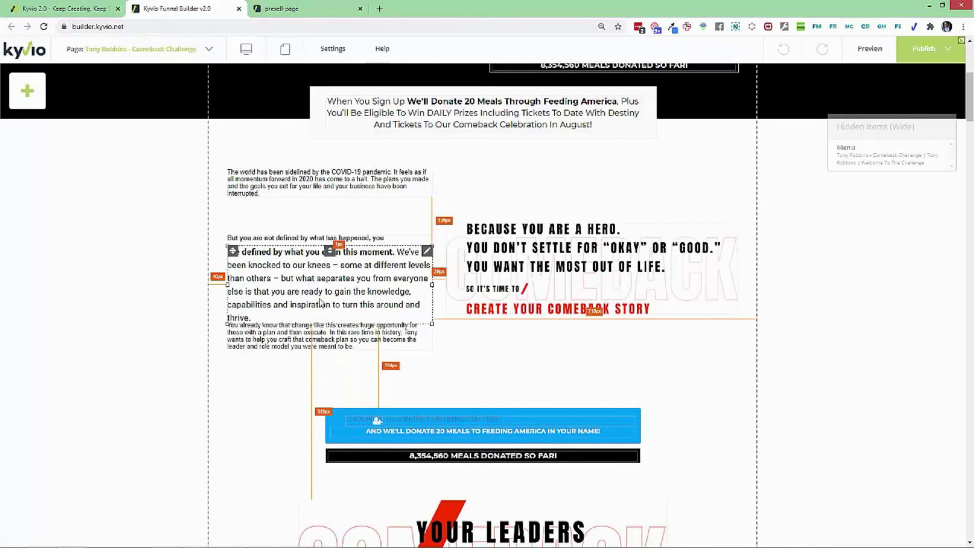
{"action": "left_click_drag", "start_coordinate": [432, 284], "coordinate": [441, 289]}
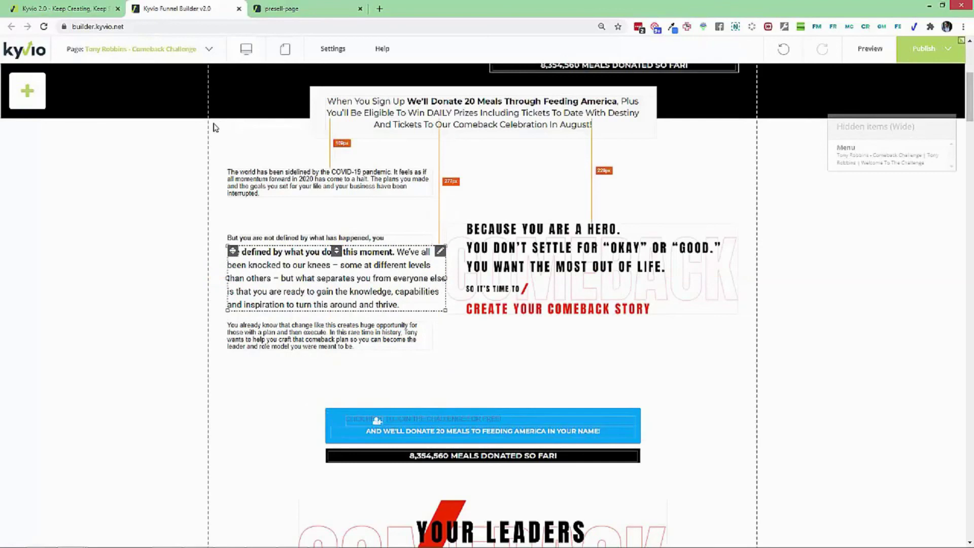
Return to the comeback funnel's Edit Funnel page with its page list.
{"action": "left_click", "coordinate": [68, 9]}
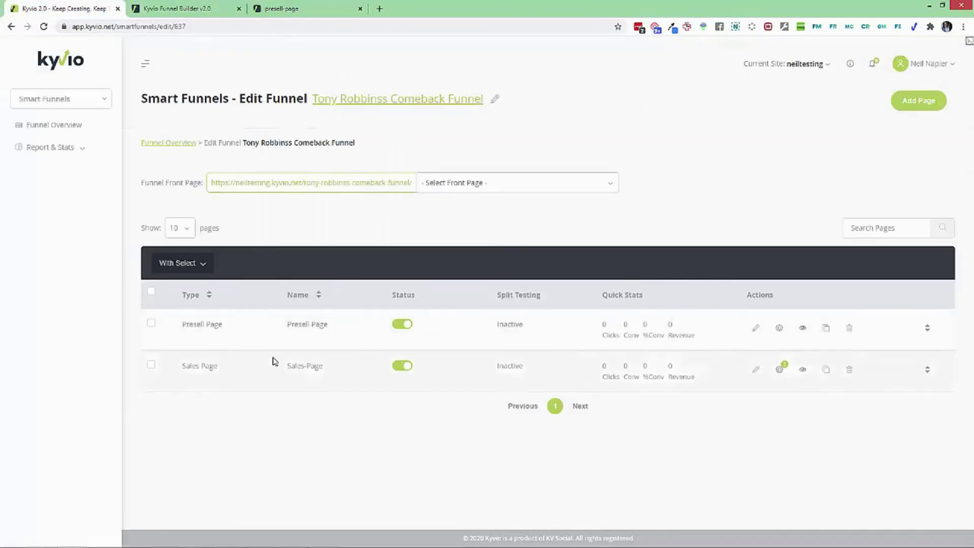